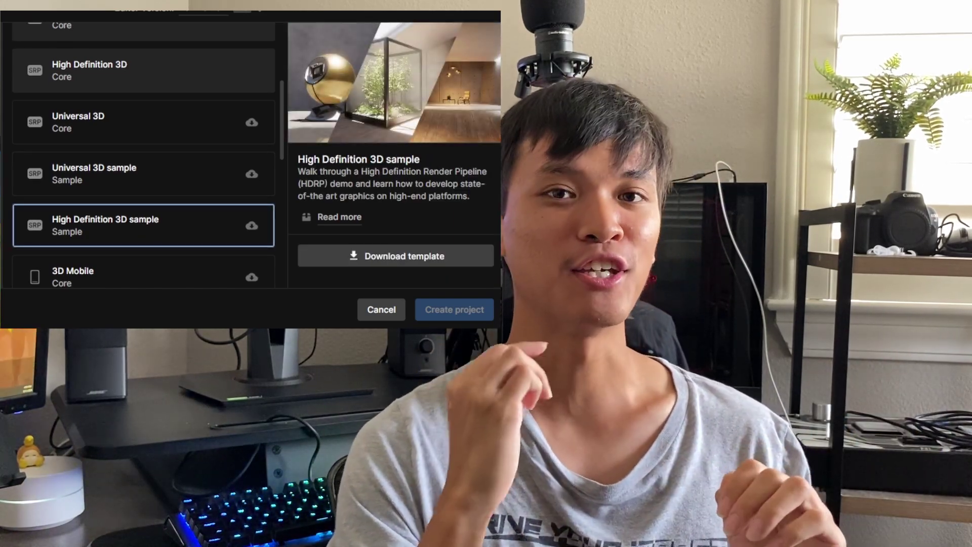
pyautogui.scroll(5, 189, 177)
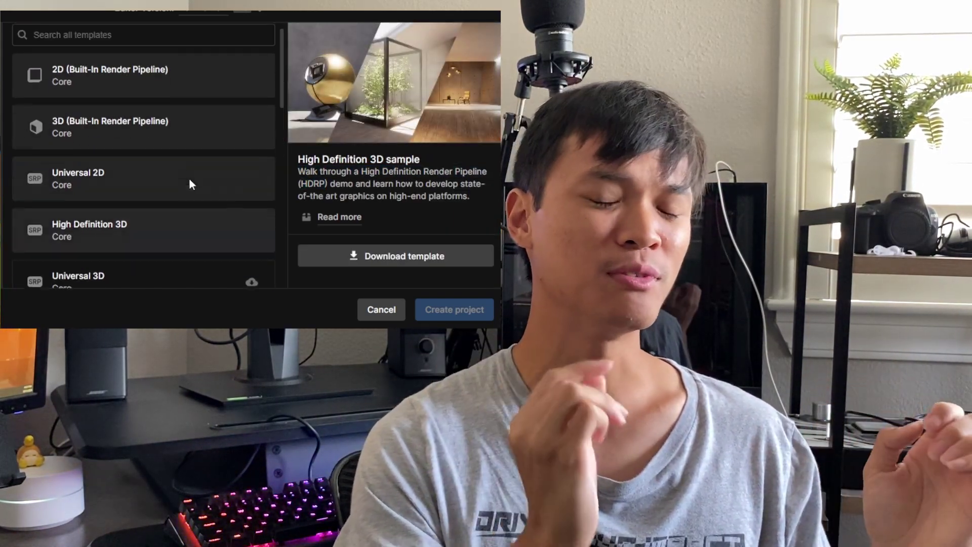
# - Preview the 3D (Built-In), High Definition 3D, Universal 3D and Universal 3D sample templates
pyautogui.click(126, 127)
pyautogui.scroll(-3, 171, 152)
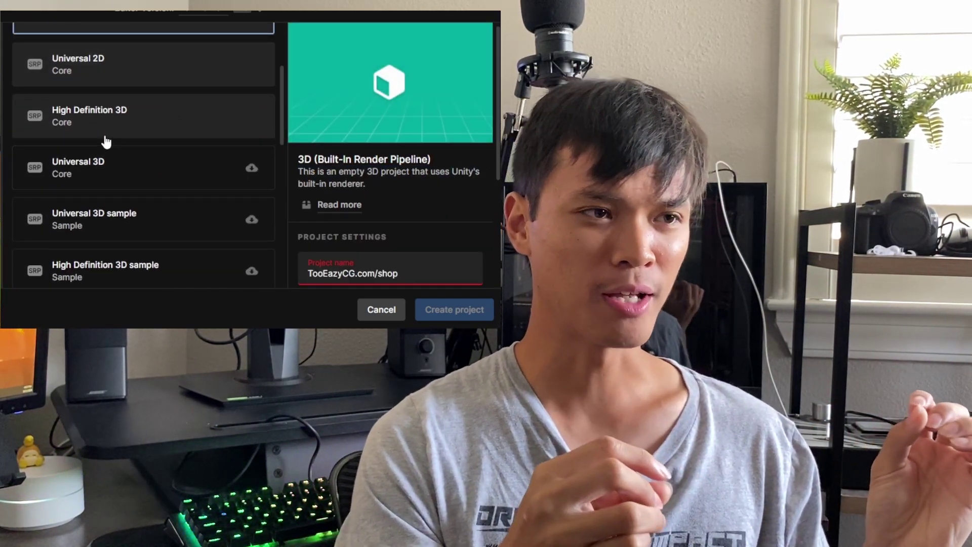
pyautogui.click(110, 133)
pyautogui.click(125, 177)
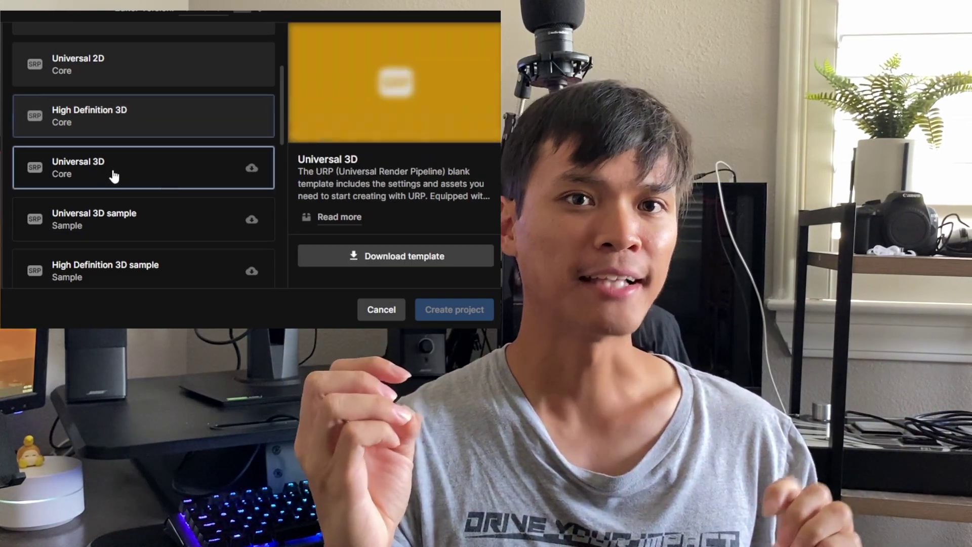
pyautogui.click(95, 222)
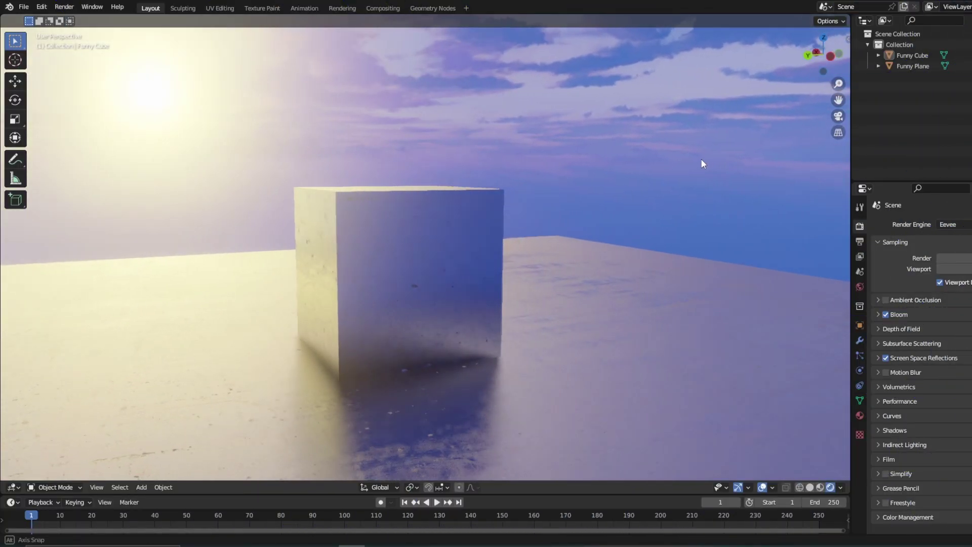
pyautogui.moveTo(702, 163)
pyautogui.mouseDown(button='middle')
pyautogui.moveTo(616, 161)
pyautogui.moveTo(714, 163)
pyautogui.mouseUp(button='middle')
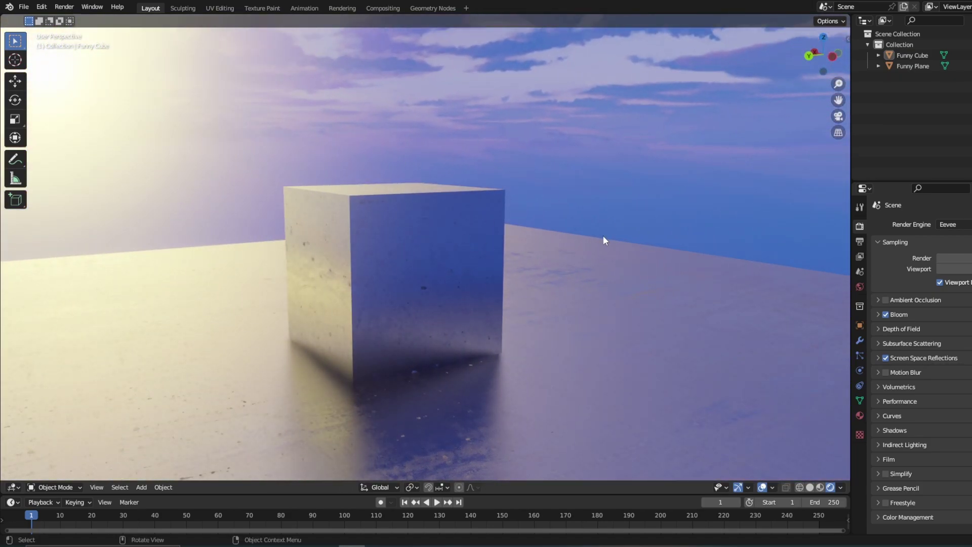
pyautogui.moveTo(602, 238); pyautogui.dragTo(559, 249, button='middle')
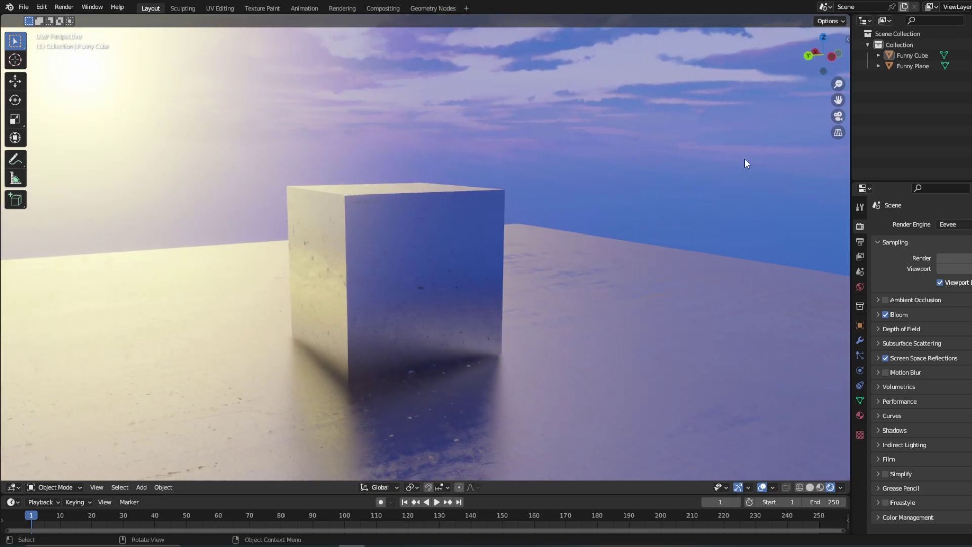
# - Split the viewport and turn the right area into a Shader Editor with its sidebar hidden
pyautogui.moveTo(848, 16); pyautogui.dragTo(475, 144)
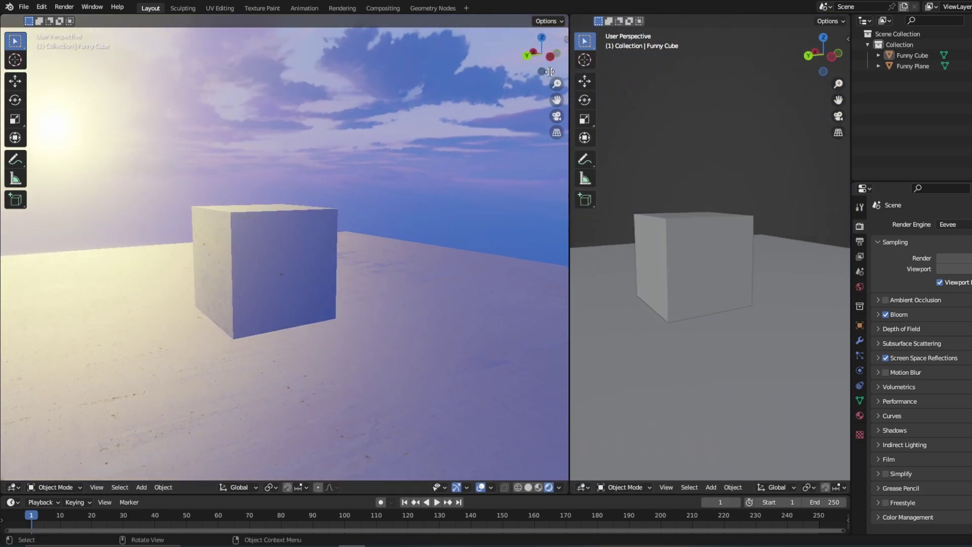
pyautogui.click(487, 489)
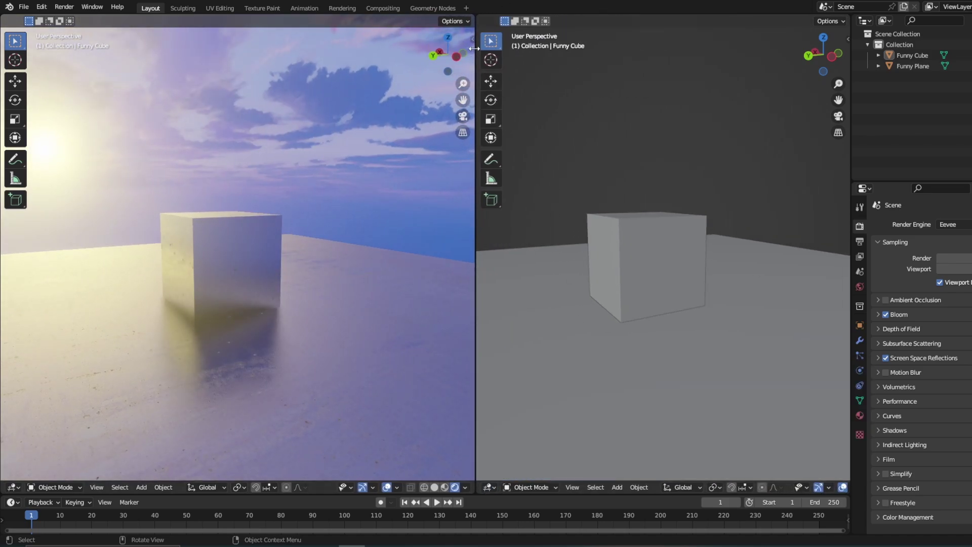
pyautogui.click(488, 487)
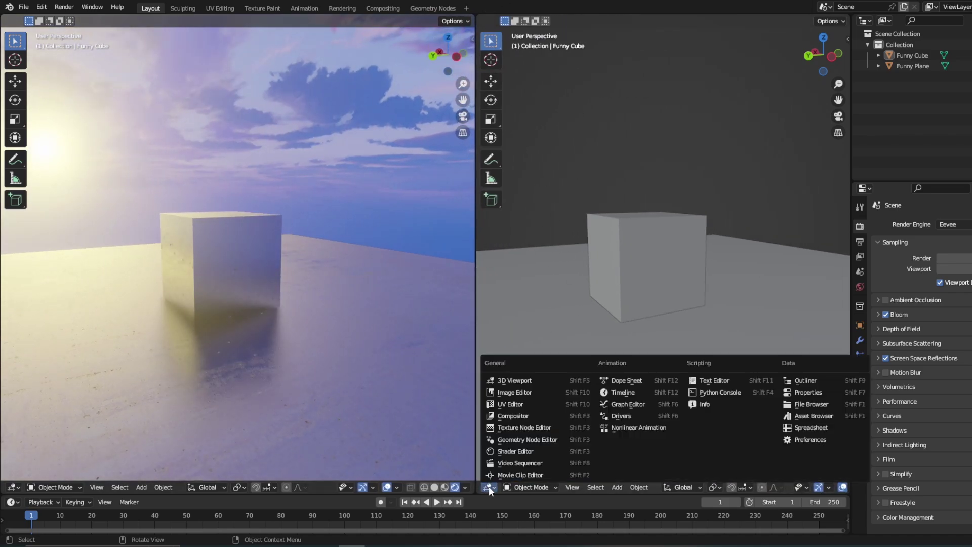
pyautogui.click(521, 451)
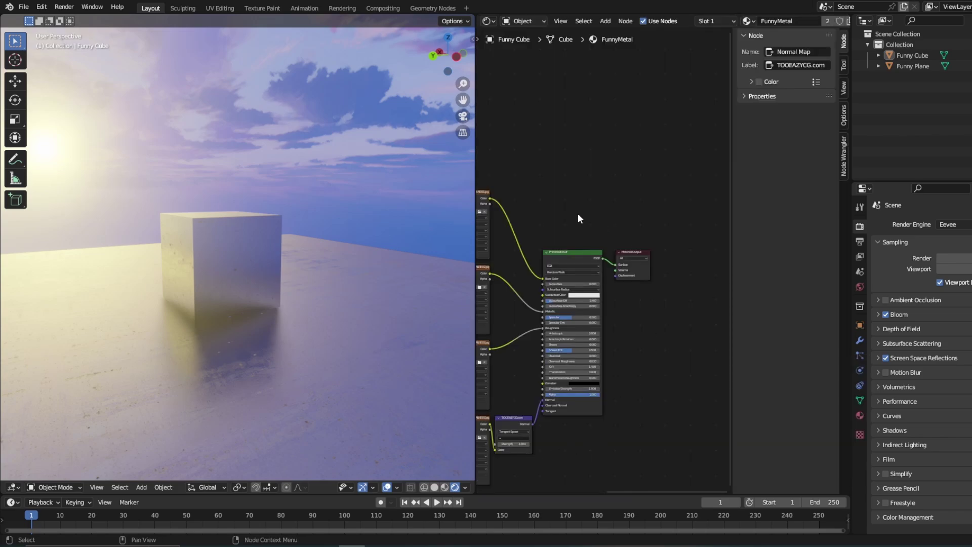
pyautogui.press('n')
# - Pan around the FunnyMetal nodes to inspect the image textures, Normal Map and Base Color
pyautogui.moveTo(587, 209); pyautogui.dragTo(722, 352, button='middle')
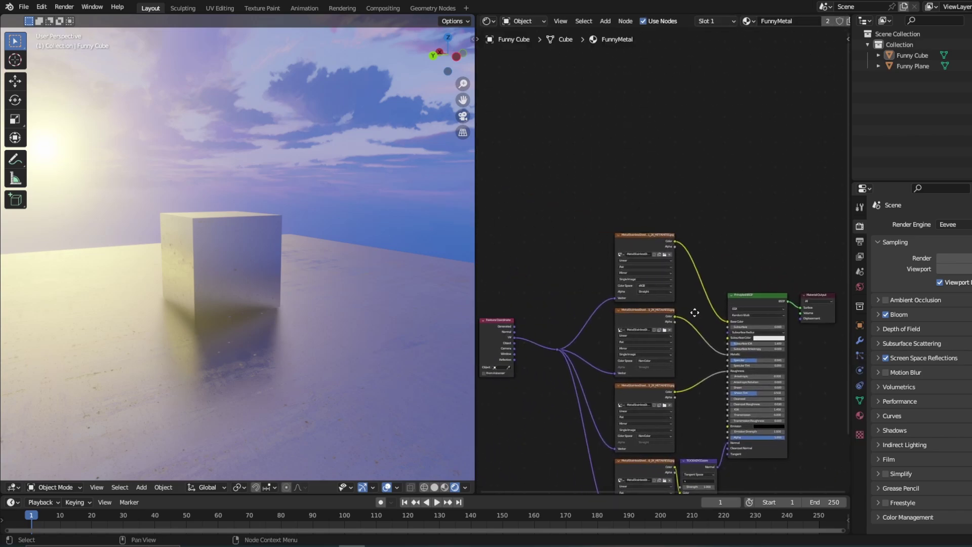
pyautogui.scroll(1, 722, 351)
pyautogui.scroll(1, 720, 348)
pyautogui.scroll(3, 722, 337)
pyautogui.scroll(2, 709, 329)
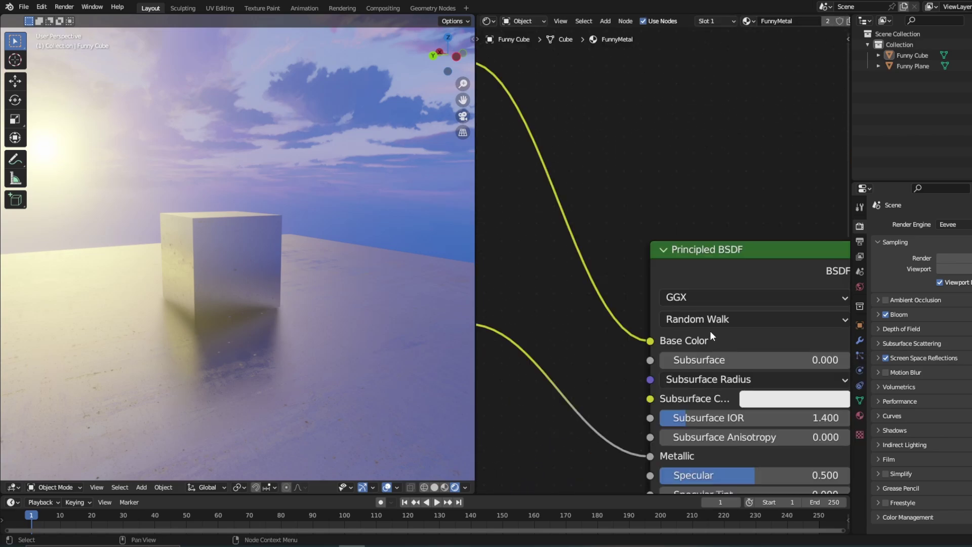
pyautogui.moveTo(722, 344)
pyautogui.mouseDown(button='middle')
pyautogui.moveTo(738, 340)
pyautogui.moveTo(687, 324)
pyautogui.mouseUp(button='middle')
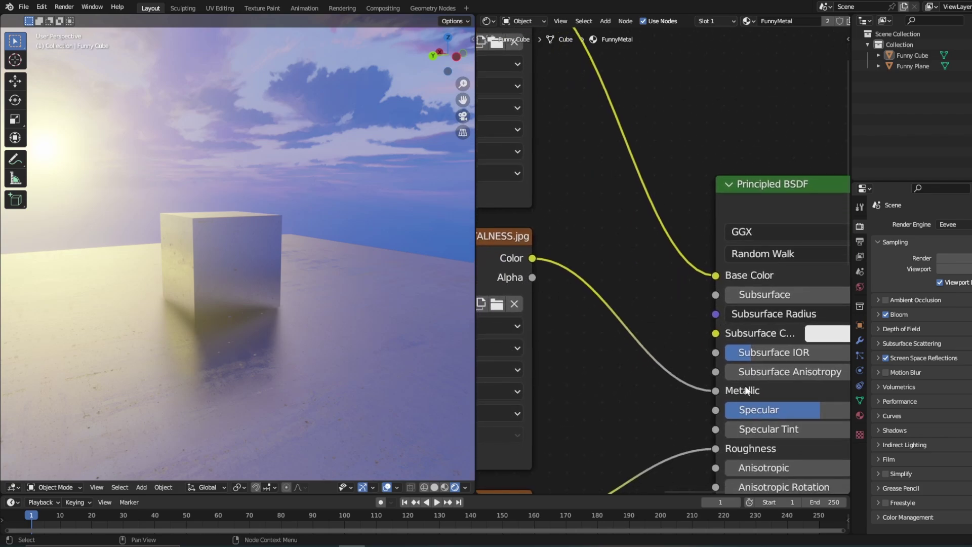
pyautogui.moveTo(736, 380); pyautogui.dragTo(790, 258, button='middle')
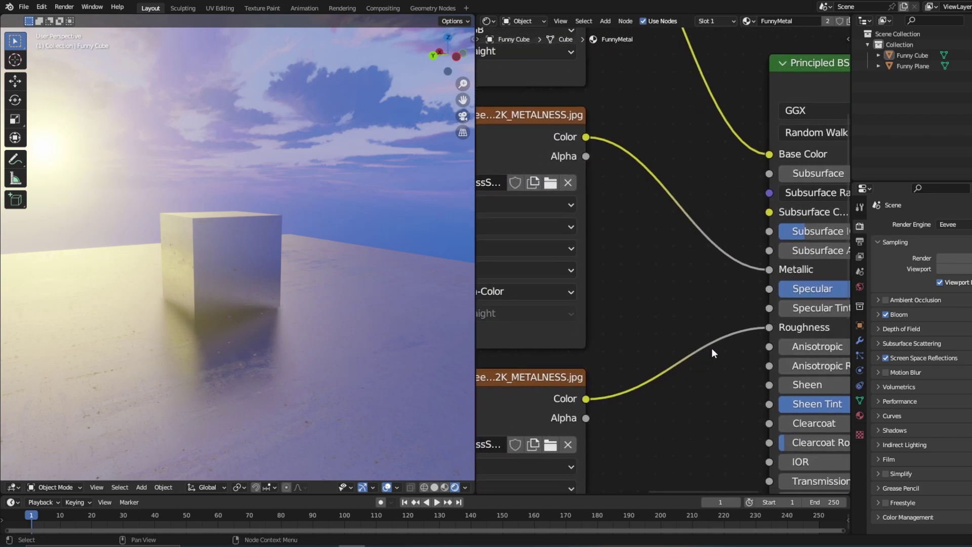
pyautogui.moveTo(815, 314); pyautogui.dragTo(746, 126, button='middle')
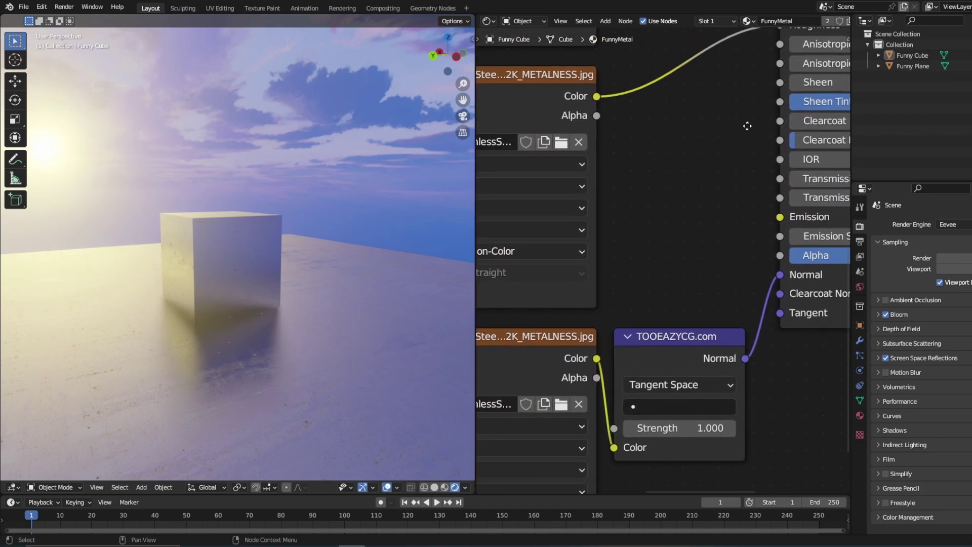
pyautogui.moveTo(761, 274); pyautogui.dragTo(751, 142, button='middle')
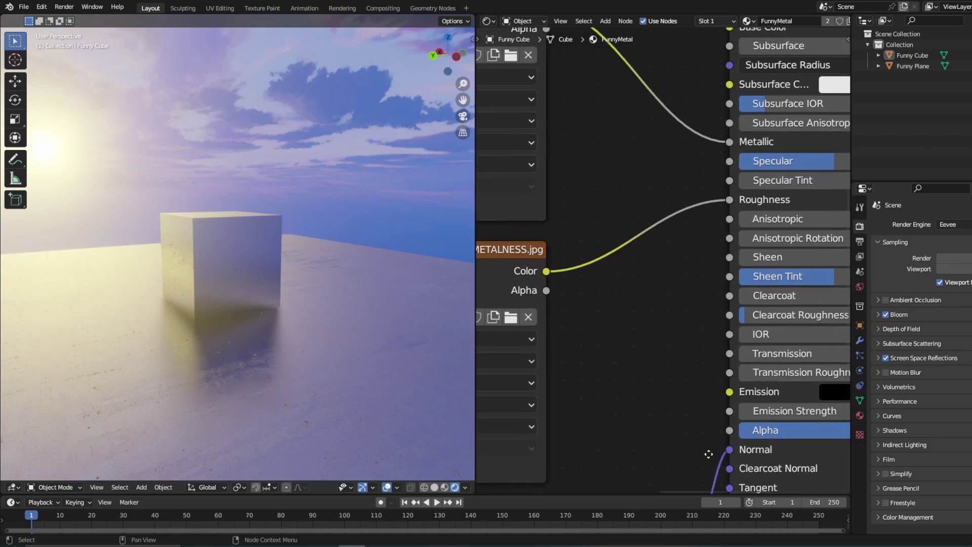
pyautogui.scroll(-1, 721, 176)
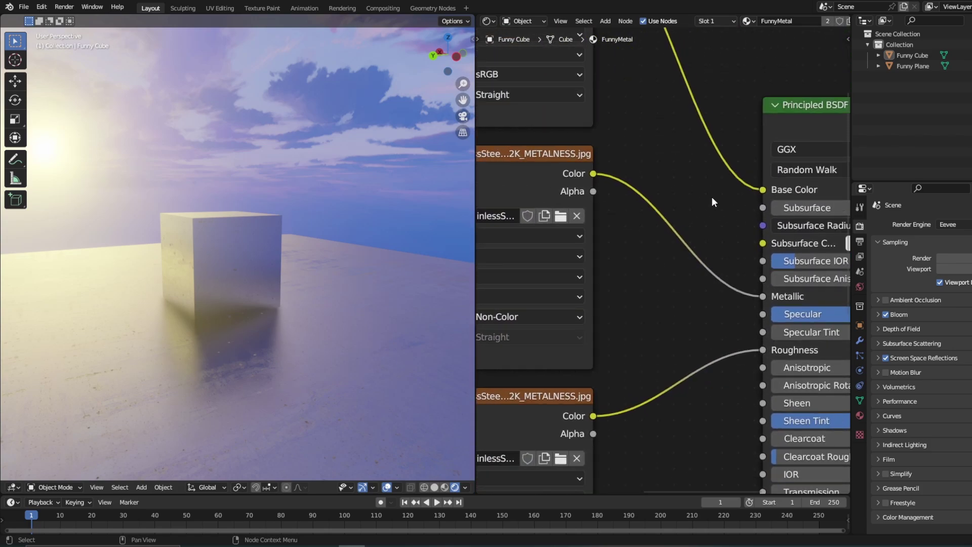
pyautogui.scroll(-1, 729, 181)
pyautogui.moveTo(699, 183); pyautogui.dragTo(694, 158, button='middle')
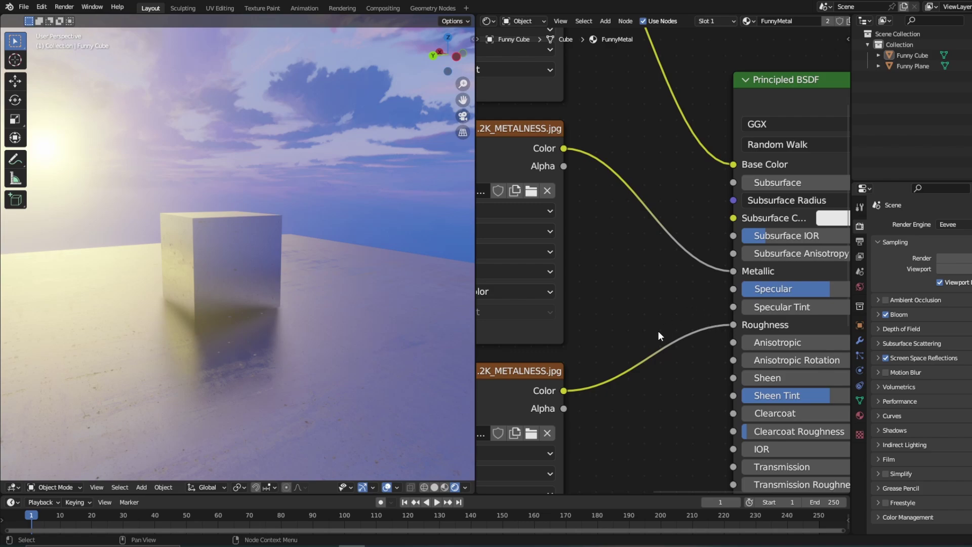
pyautogui.moveTo(658, 330); pyautogui.dragTo(840, 246, button='middle')
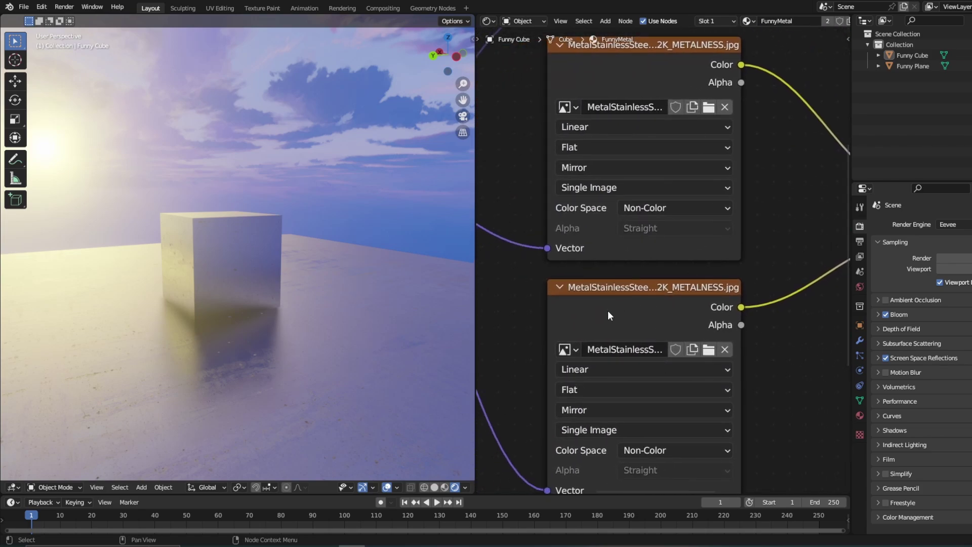
pyautogui.moveTo(589, 278); pyautogui.dragTo(575, 243, button='middle')
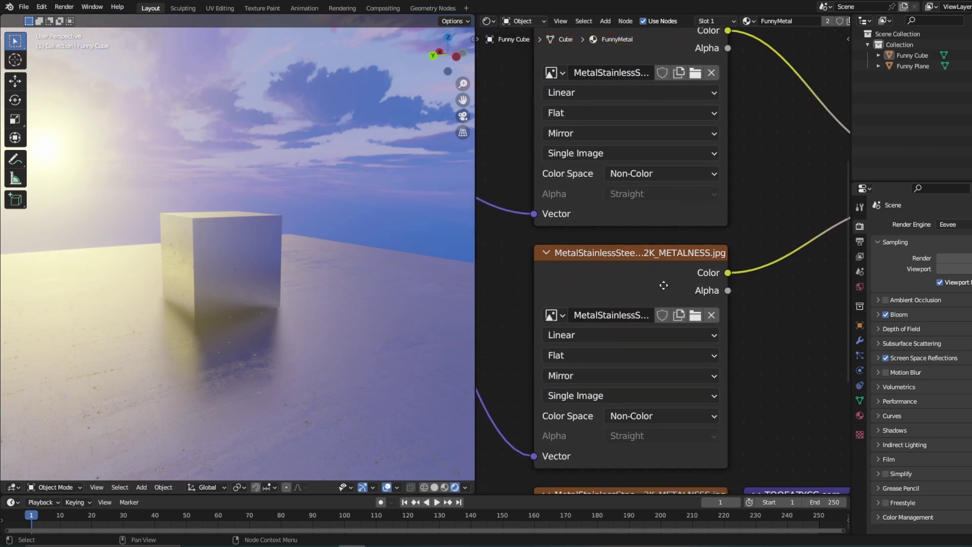
pyautogui.click(554, 312)
pyautogui.press('Escape')
pyautogui.moveTo(737, 285); pyautogui.dragTo(593, 365, button='middle')
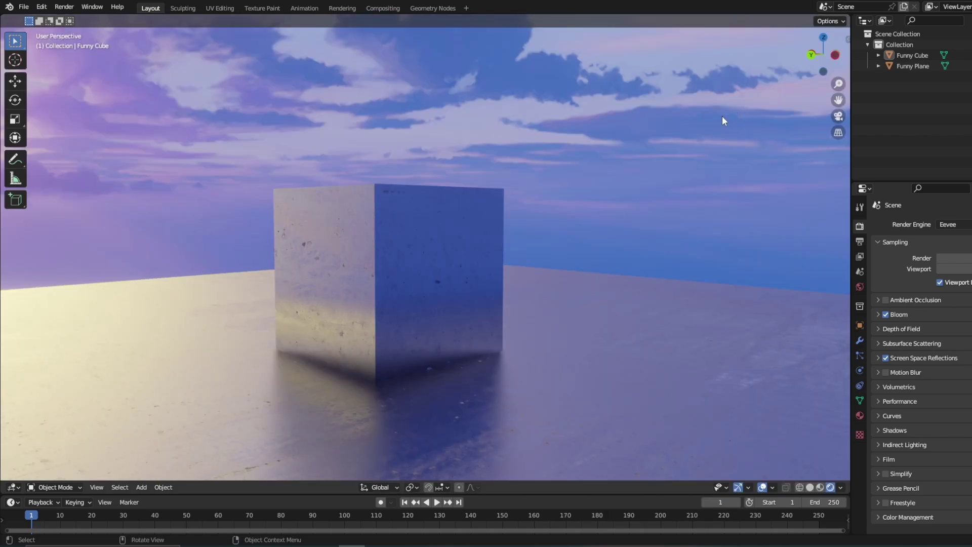
# - Orbit around the metallic cube and sun, then bring up the File export formats
pyautogui.moveTo(721, 121)
pyautogui.mouseDown(button='middle')
pyautogui.moveTo(605, 131)
pyautogui.moveTo(712, 129)
pyautogui.mouseUp(button='middle')
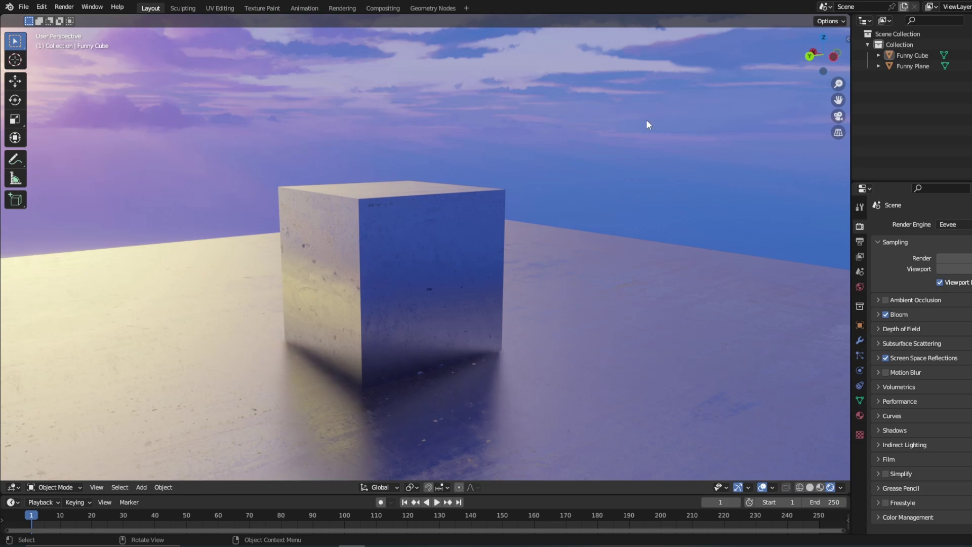
pyautogui.moveTo(645, 120); pyautogui.dragTo(622, 125, button='middle')
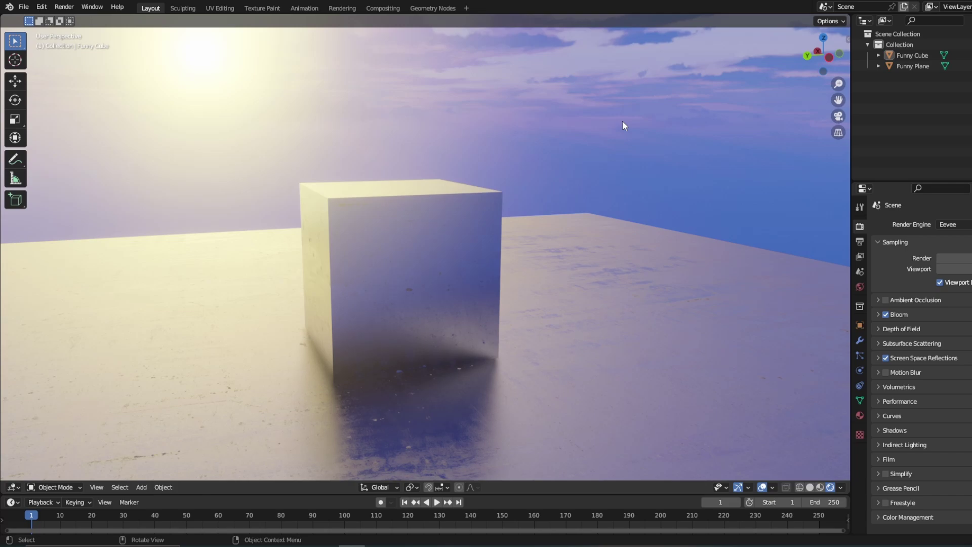
pyautogui.moveTo(513, 156)
pyautogui.mouseDown(button='middle')
pyautogui.moveTo(482, 159)
pyautogui.moveTo(632, 172)
pyautogui.mouseUp(button='middle')
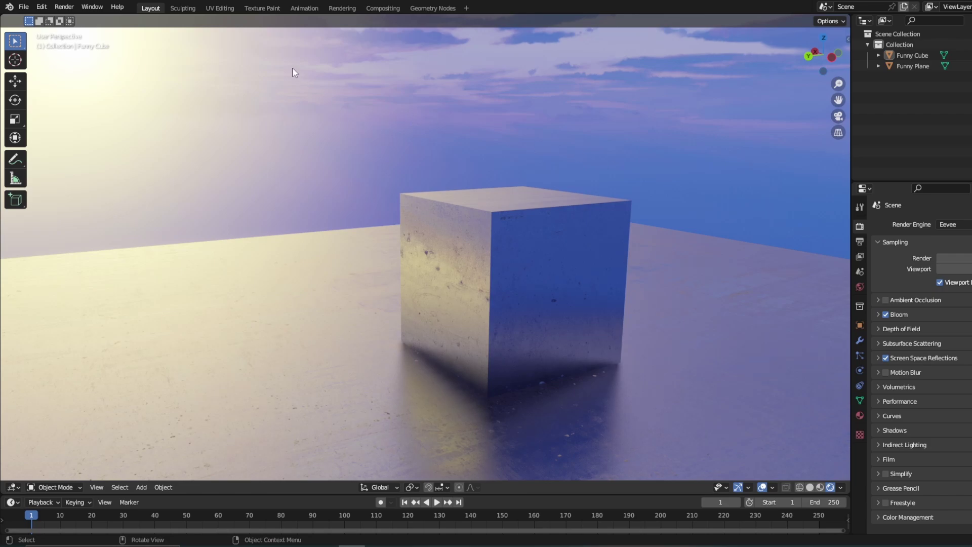
pyautogui.click(24, 7)
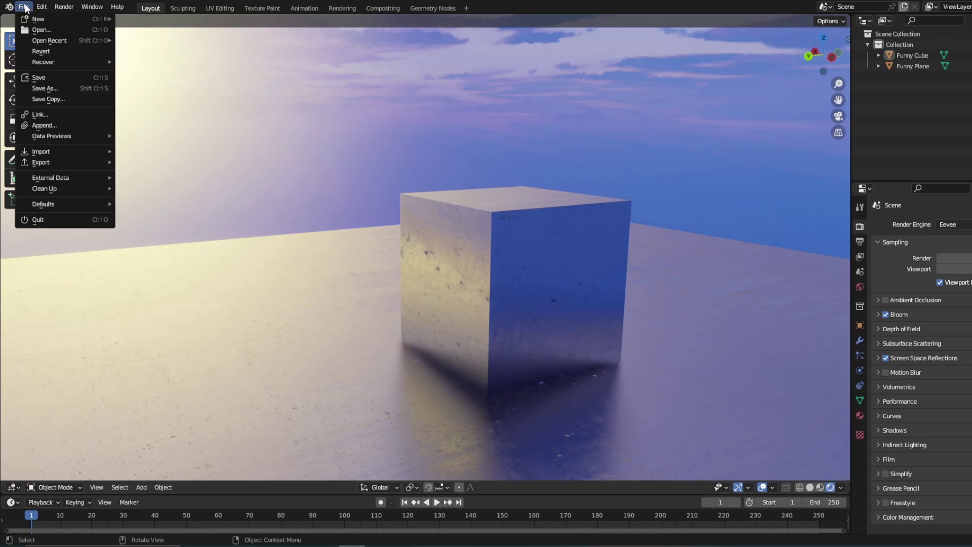
pyautogui.moveTo(41, 162)
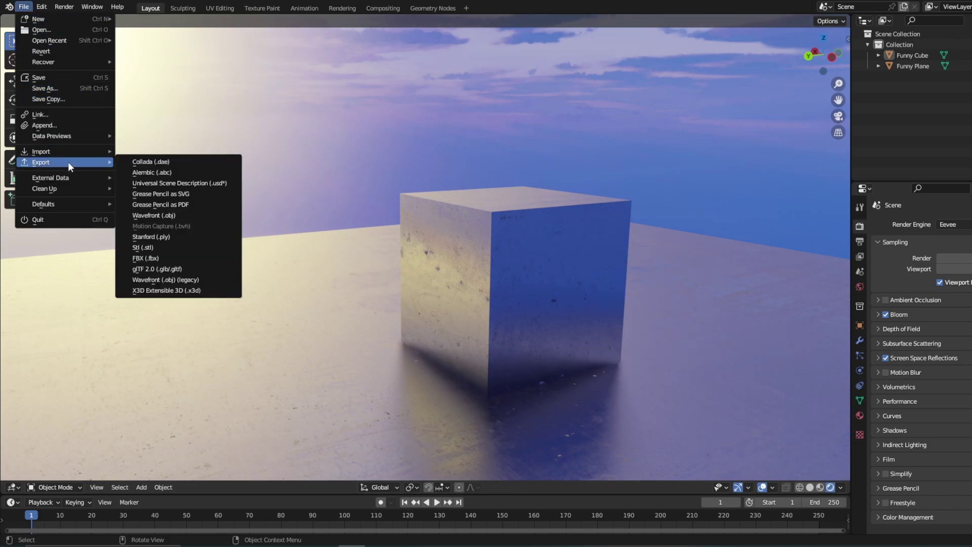
# - Choose FBX export for SHINYTUTORIAL.fbx with Path Mode set to Copy and textures embedded
pyautogui.click(156, 256)
pyautogui.write('SHINYTUTORIAL')
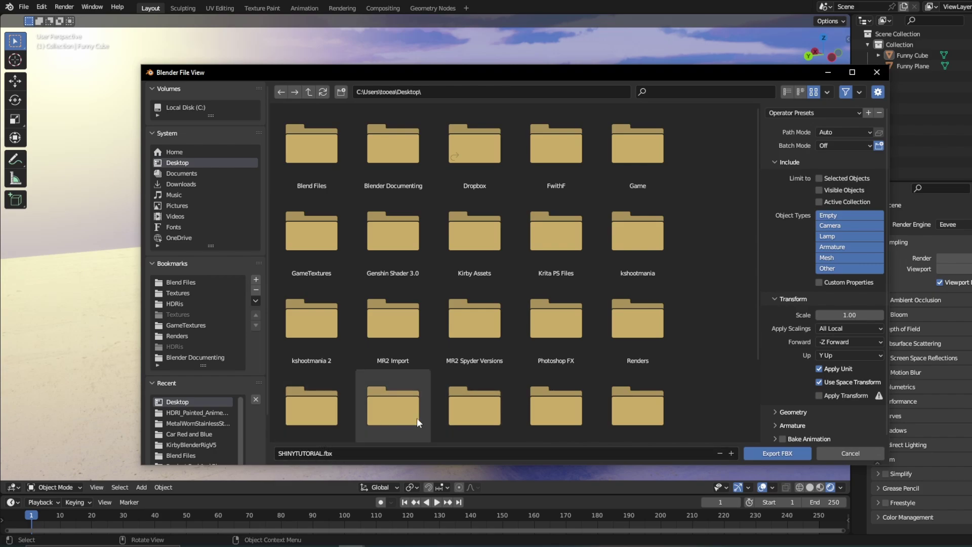
pyautogui.click(835, 133)
pyautogui.click(840, 202)
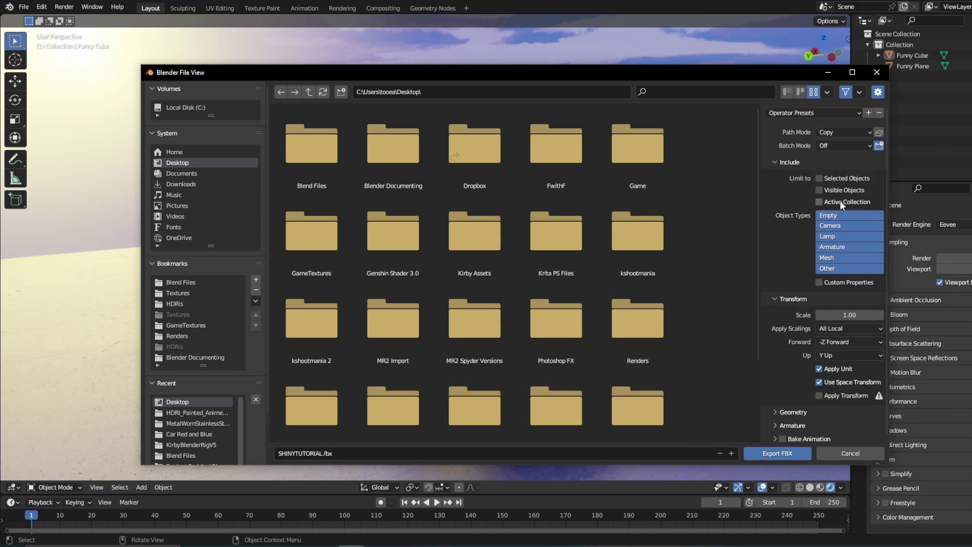
pyautogui.click(879, 132)
# - Close the export dialog, select the cube and plane, and bring up the export formats
pyautogui.click(850, 452)
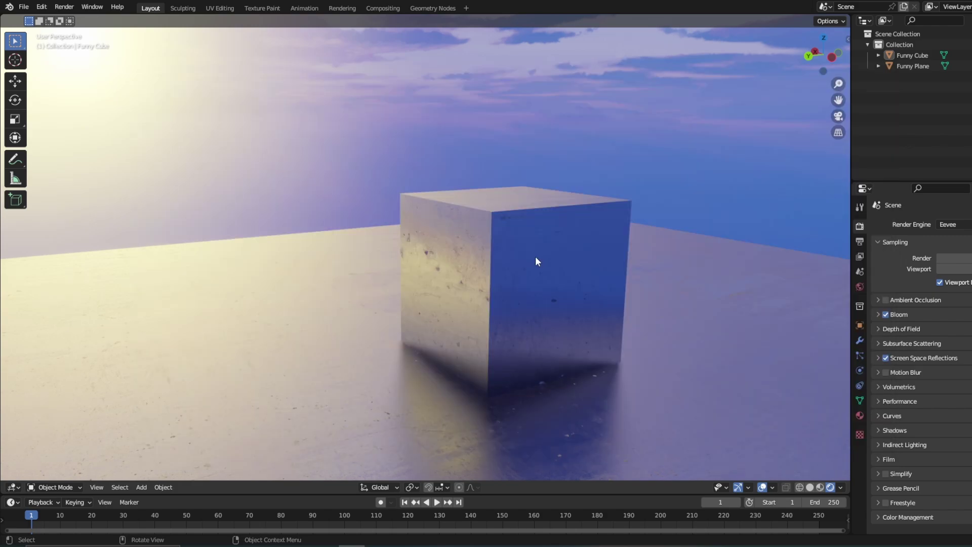
pyautogui.scroll(-2, 566, 271)
pyautogui.scroll(-1, 565, 268)
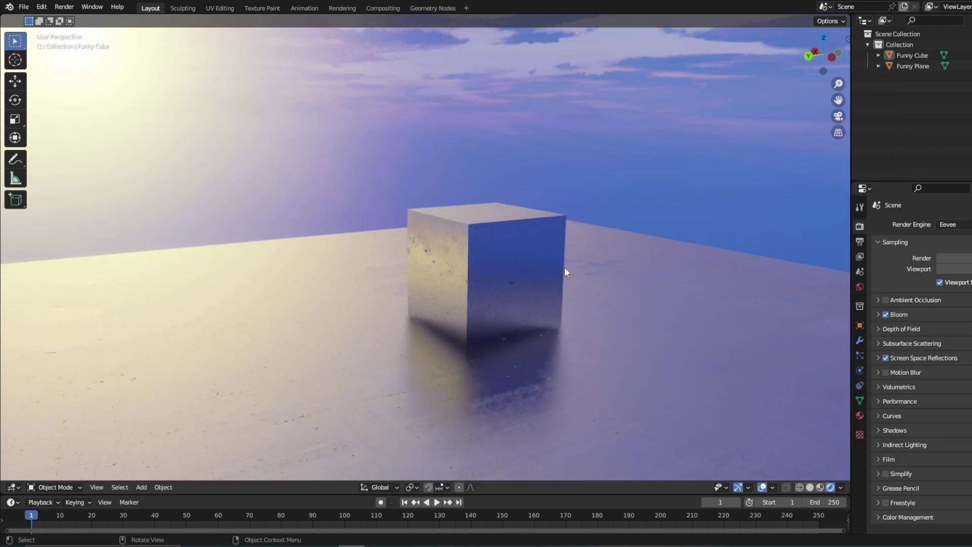
pyautogui.press('a')
pyautogui.click(567, 242)
pyautogui.keyDown('shift'); pyautogui.click(502, 224); pyautogui.keyUp('shift')
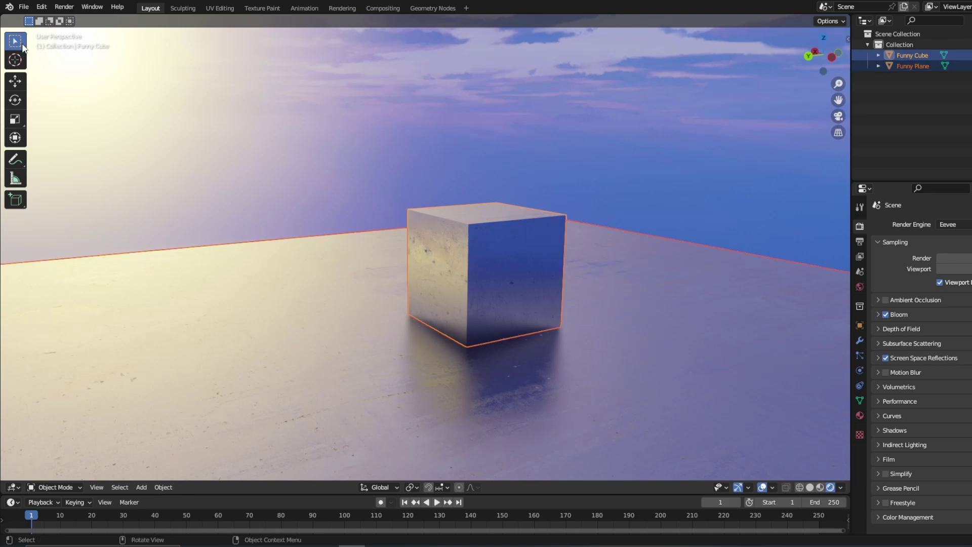
pyautogui.click(24, 7)
pyautogui.moveTo(42, 162)
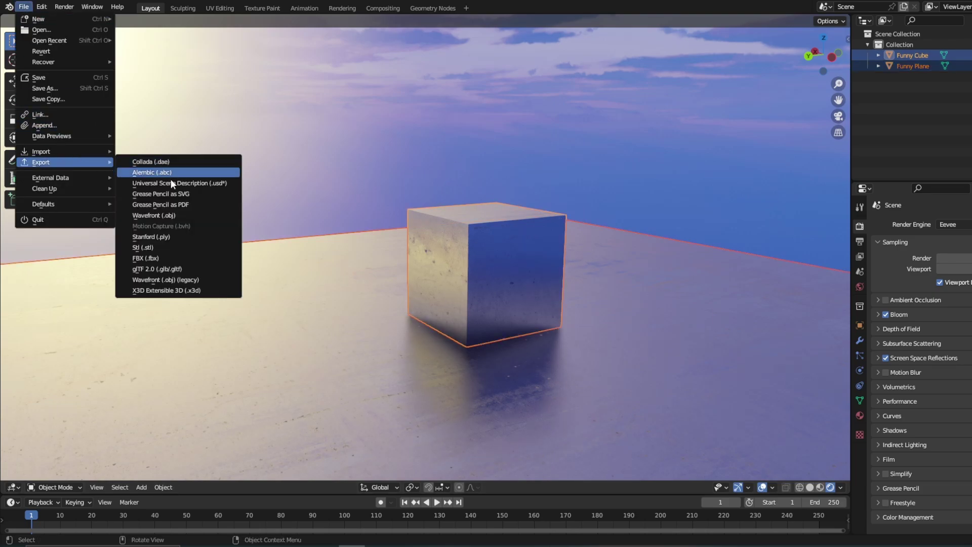
# - Start an FBX export named SHINYMETAL with Path Mode set to Copy
pyautogui.click(174, 259)
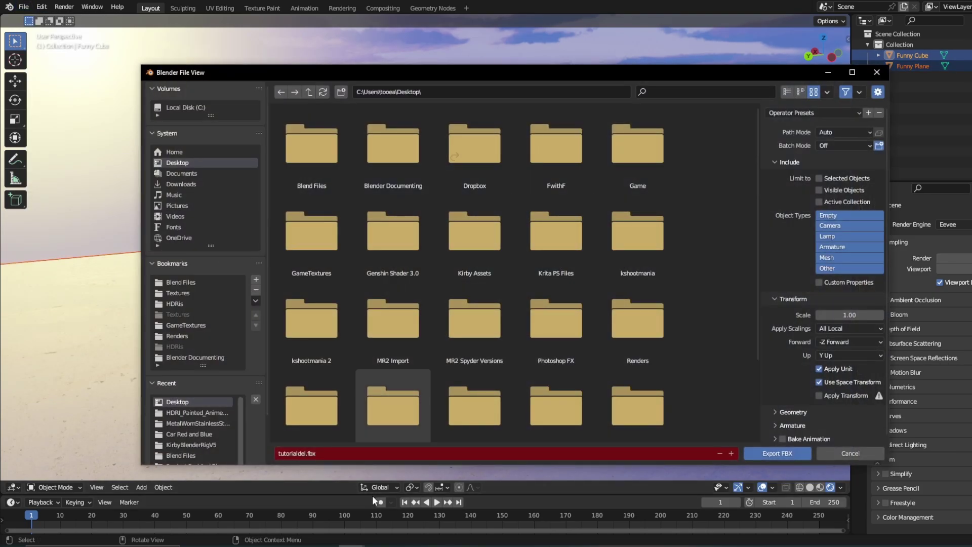
pyautogui.click(396, 454)
pyautogui.write('SHINYMETAL')
pyautogui.click(842, 133)
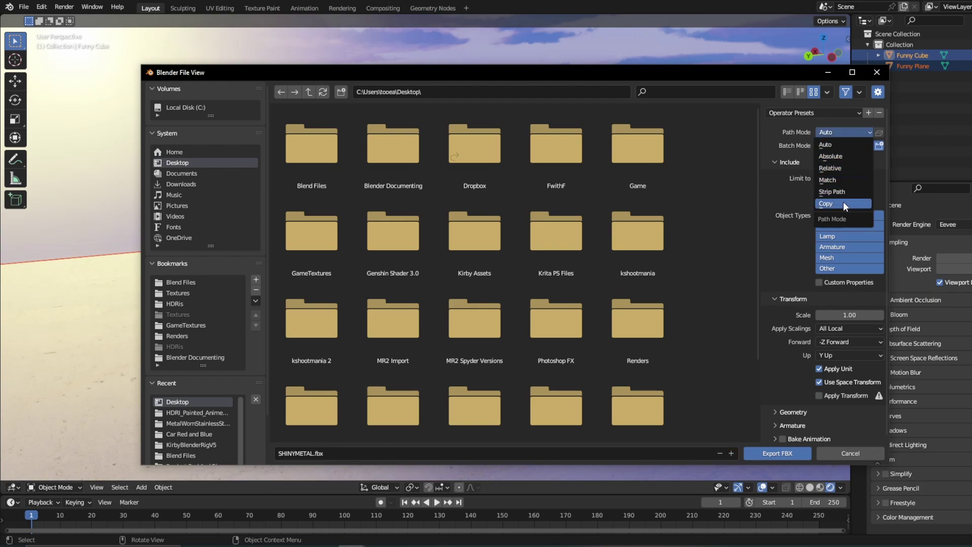
pyautogui.click(831, 203)
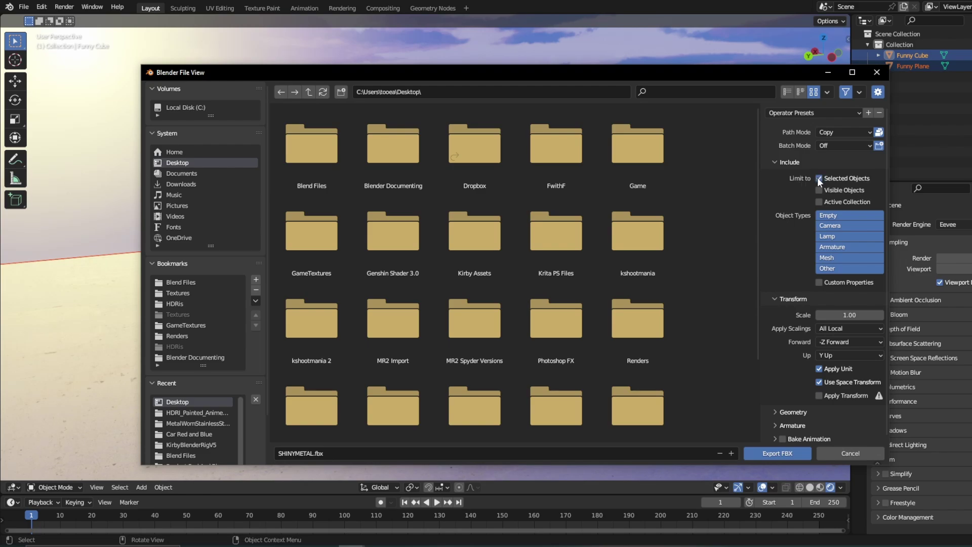
pyautogui.scroll(-1, 797, 237)
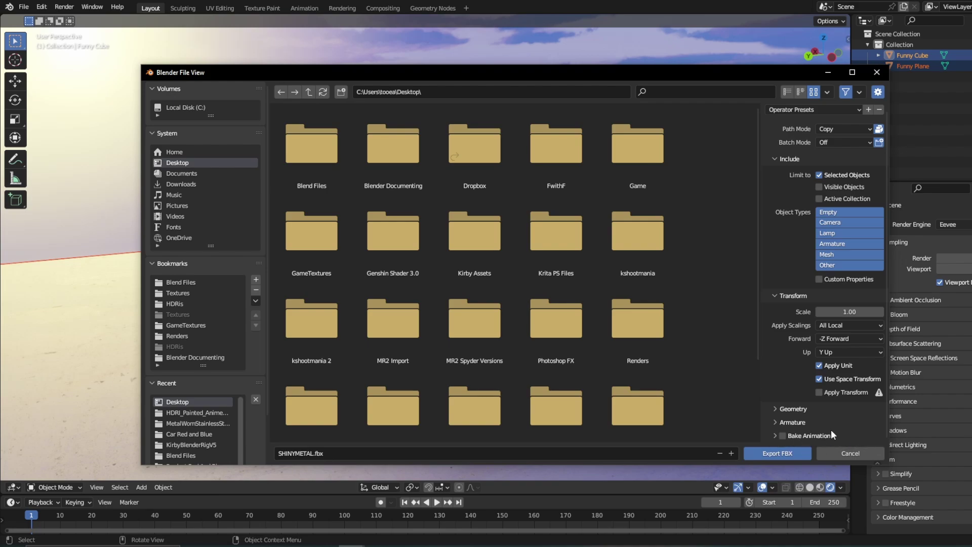
# - Keep Geometry smoothing at Face and export SHINYMETAL.fbx to the Desktop
pyautogui.click(789, 419)
pyautogui.scroll(-3, 797, 381)
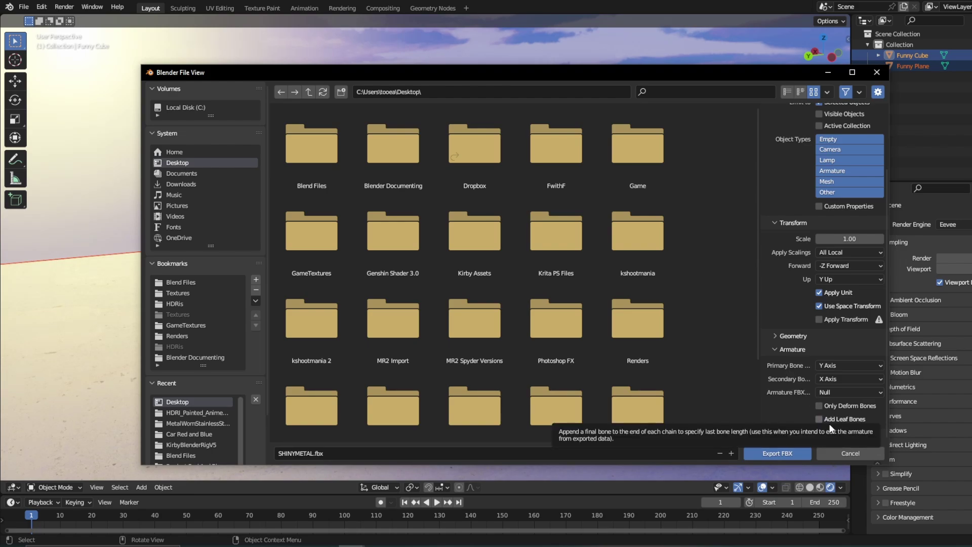
pyautogui.click(774, 349)
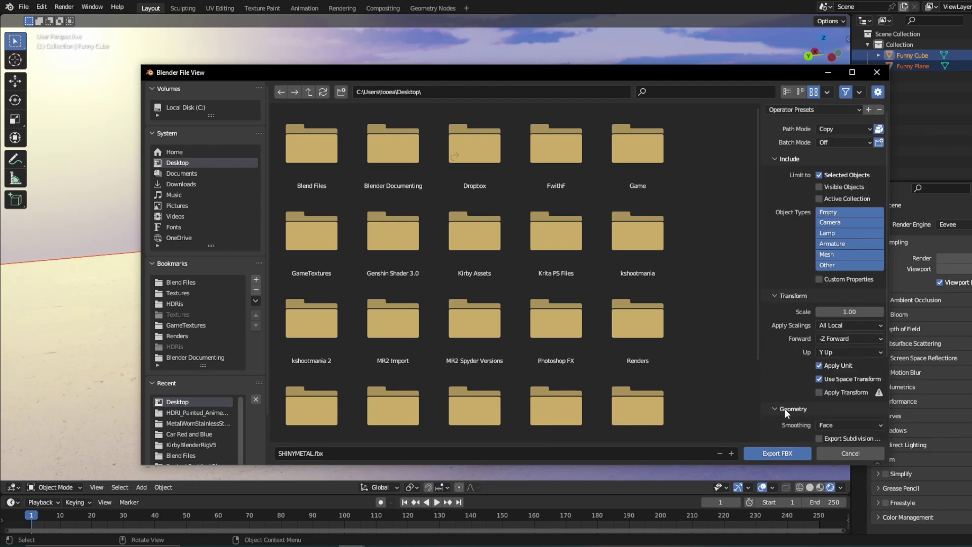
pyautogui.click(785, 413)
pyautogui.scroll(-4, 794, 390)
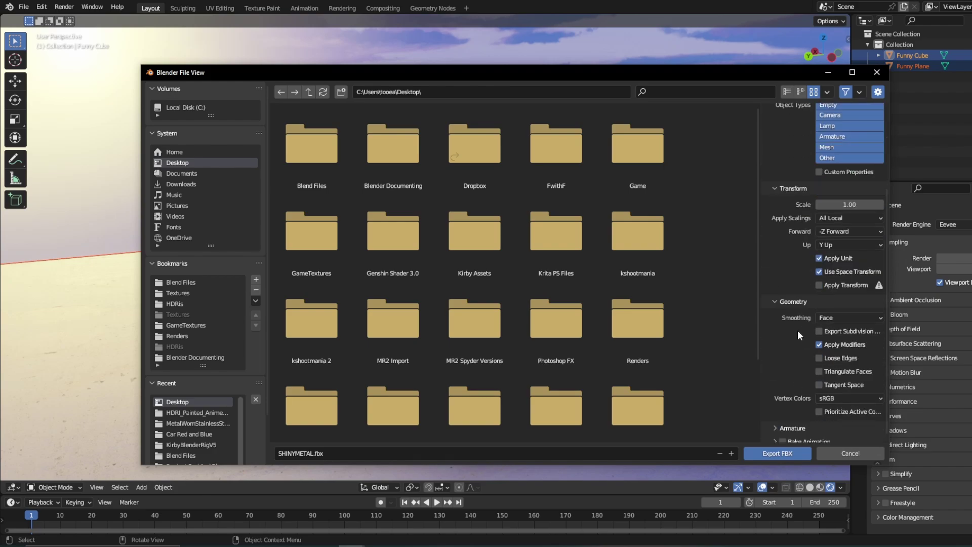
pyautogui.click(846, 318)
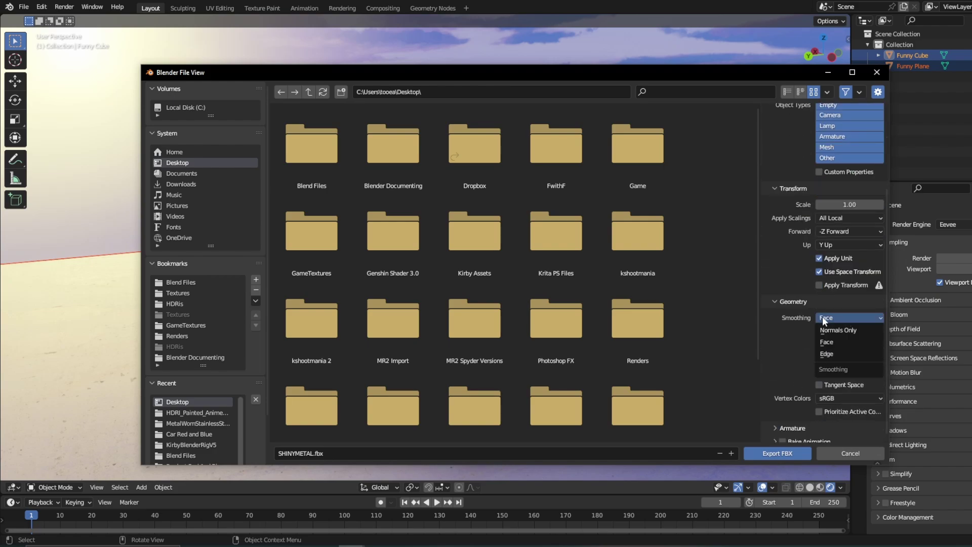
pyautogui.click(843, 341)
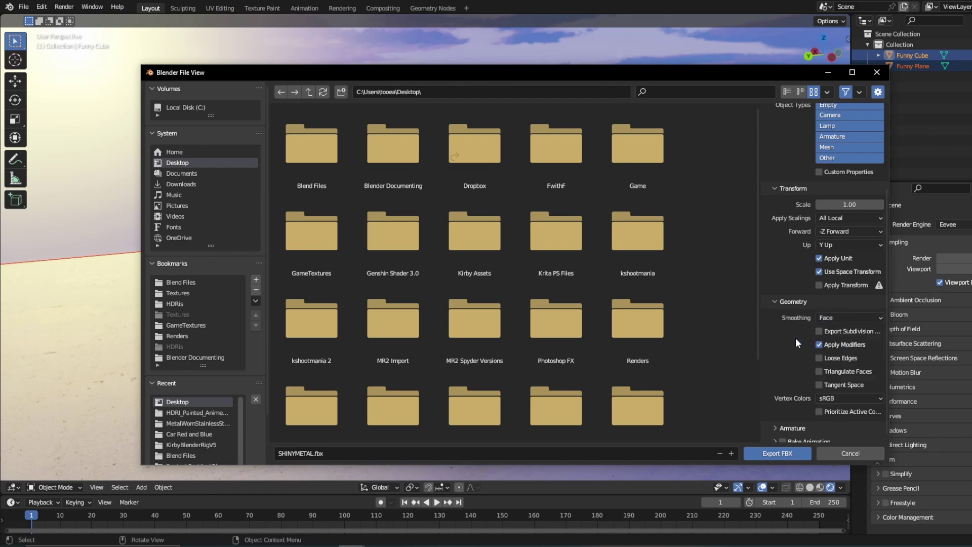
pyautogui.scroll(4, 795, 338)
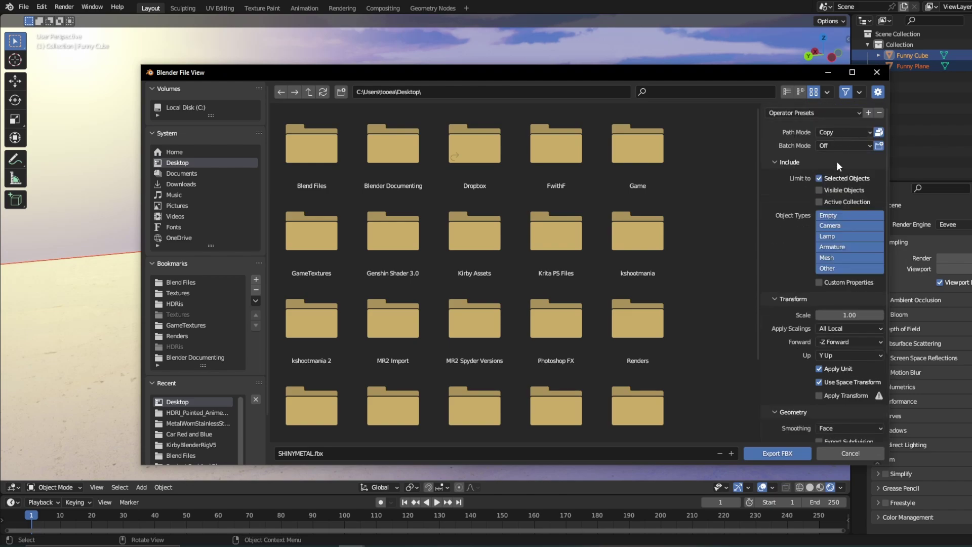
pyautogui.click(782, 453)
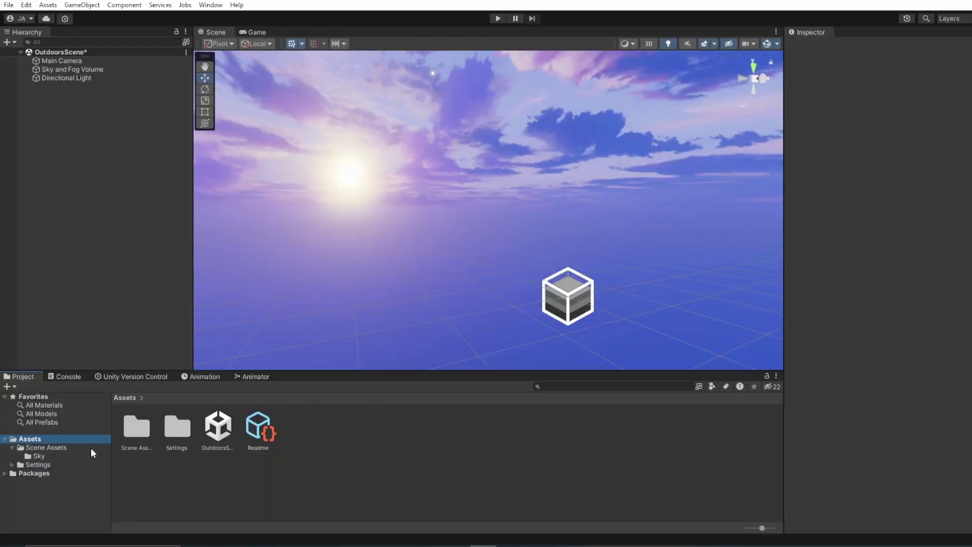
# - Import SHINYMETAL.fbx into Assets/Scene Assets and select it to view its import settings
pyautogui.click(45, 448)
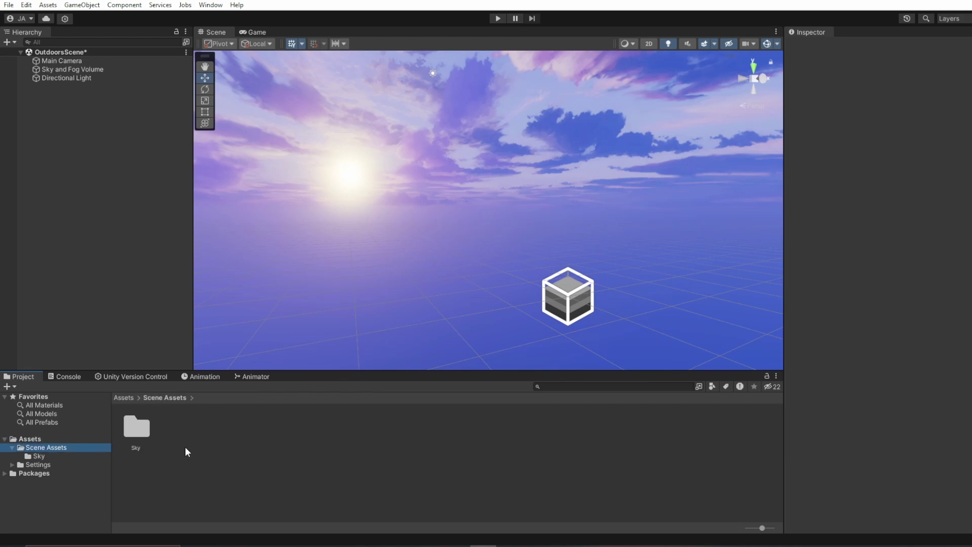
pyautogui.rightClick(355, 434)
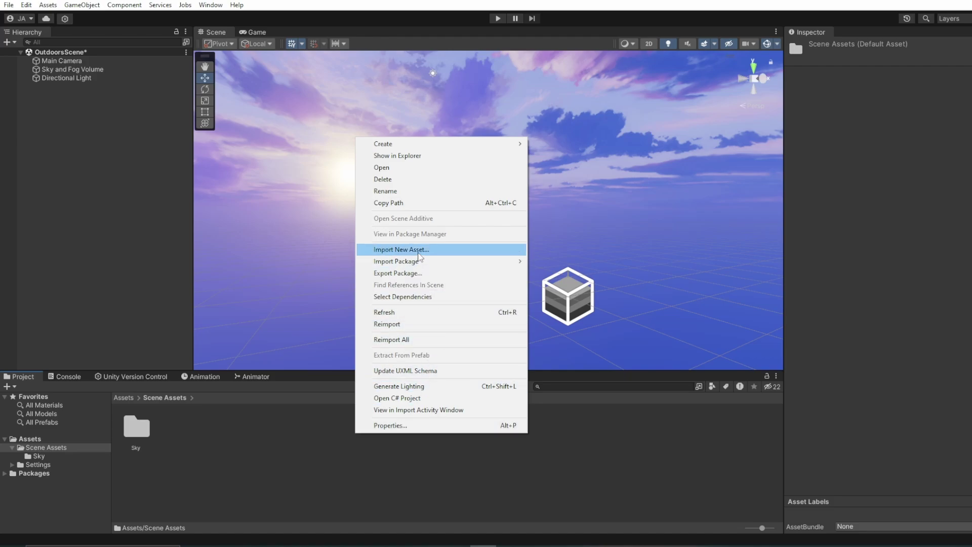
pyautogui.click(418, 252)
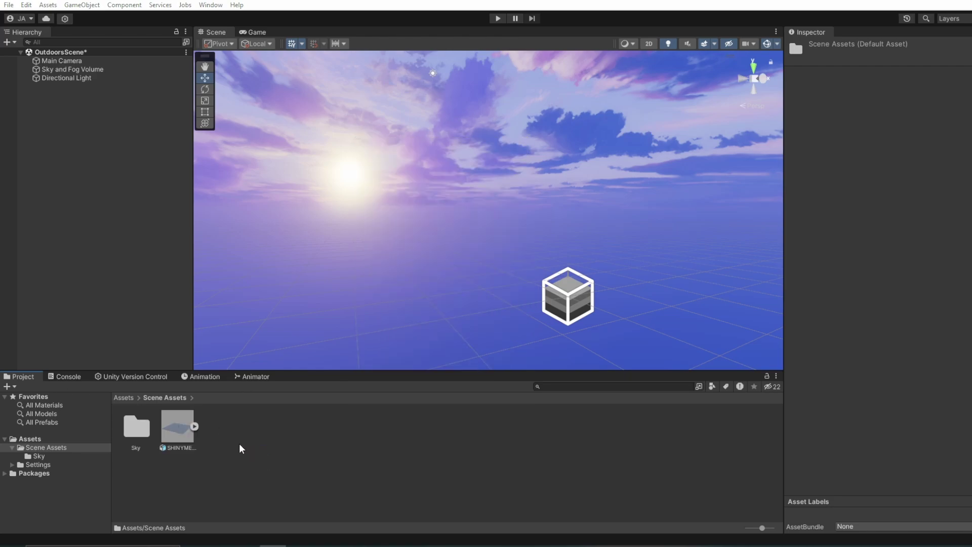
pyautogui.click(175, 427)
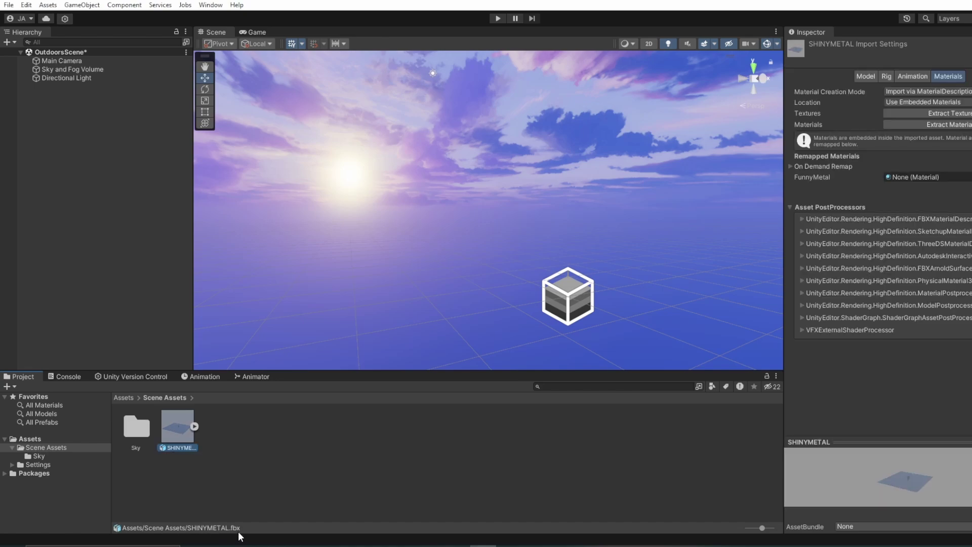
# - Drop SHINYMETAL into the scene, frame it, and raise it to a height of 0.24
pyautogui.moveTo(190, 425); pyautogui.dragTo(538, 278)
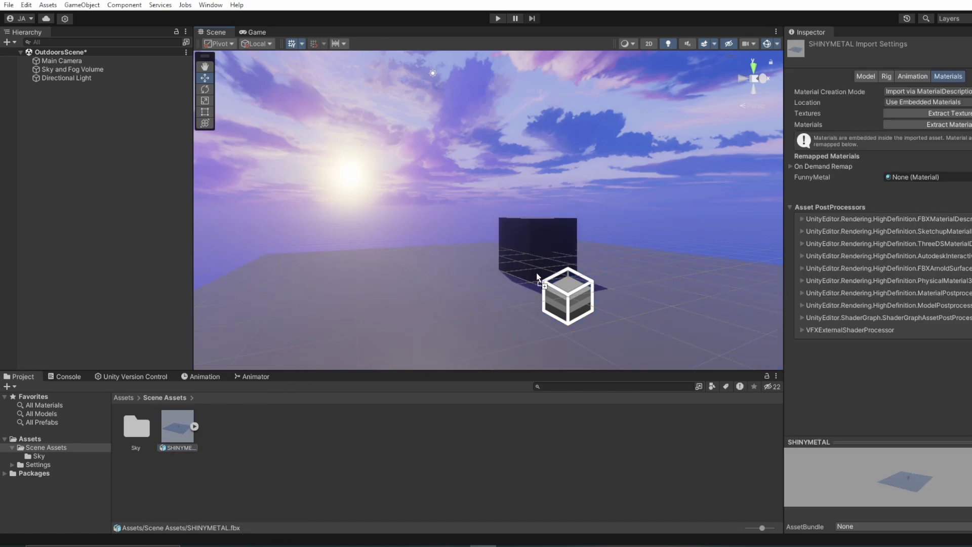
pyautogui.moveTo(538, 277); pyautogui.dragTo(541, 256)
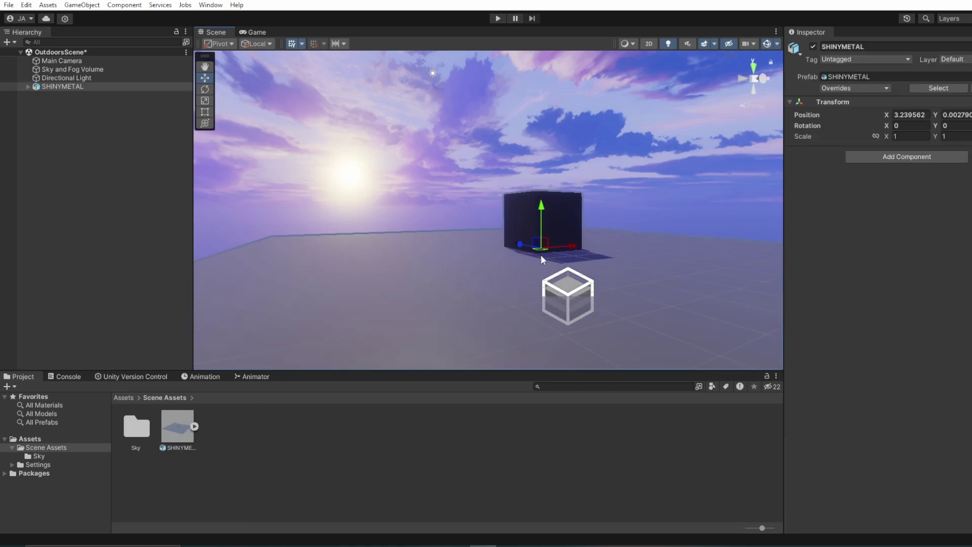
pyautogui.scroll(-5, 543, 256)
pyautogui.scroll(5, 536, 272)
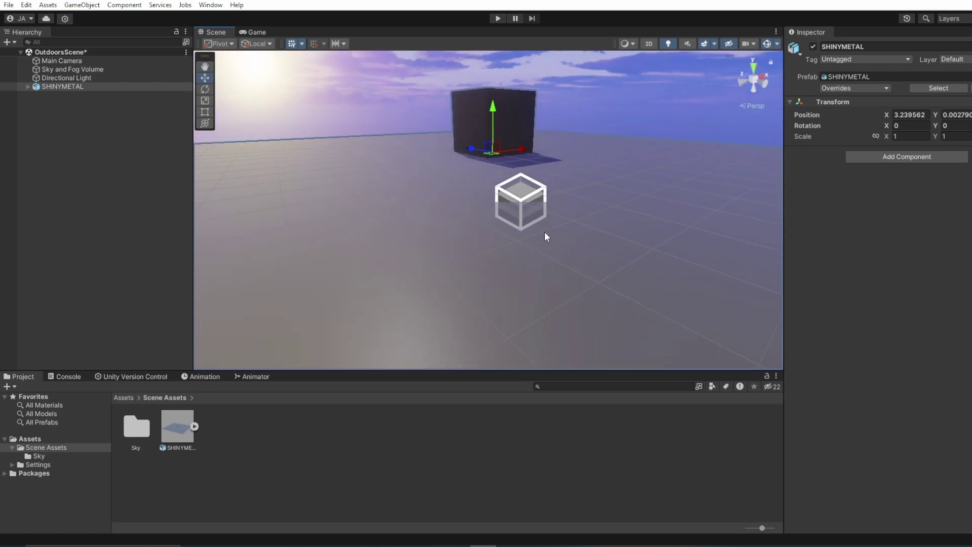
pyautogui.press('f')
pyautogui.moveTo(489, 194); pyautogui.dragTo(487, 181)
pyautogui.scroll(3, 499, 319)
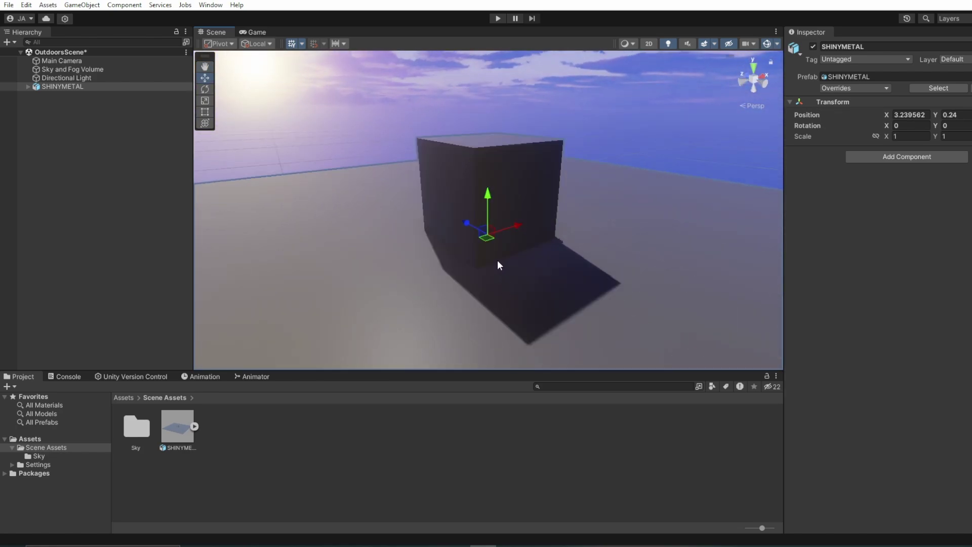
pyautogui.keyDown('alt'); pyautogui.moveTo(497, 260); pyautogui.dragTo(502, 263); pyautogui.keyUp('alt')
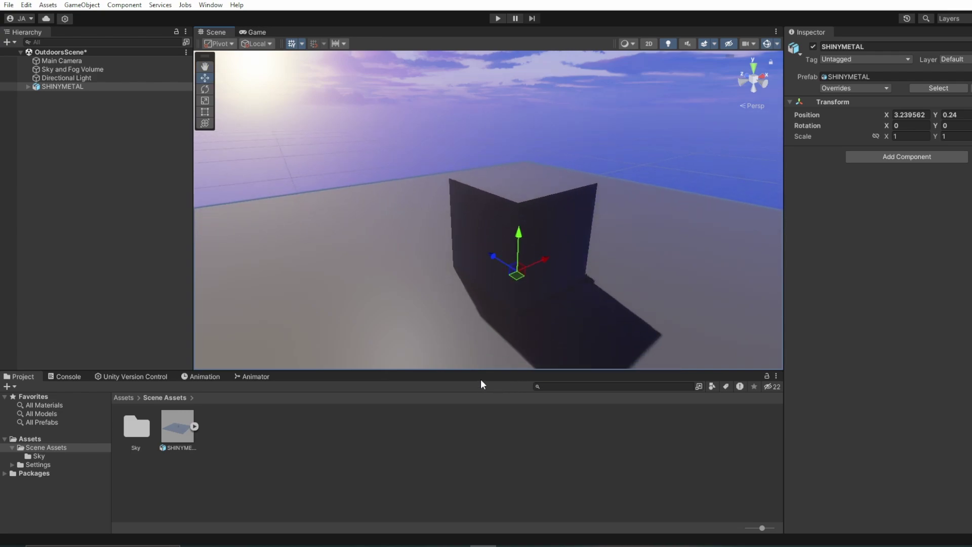
pyautogui.keyDown('alt'); pyautogui.moveTo(481, 365); pyautogui.dragTo(487, 327); pyautogui.keyUp('alt')
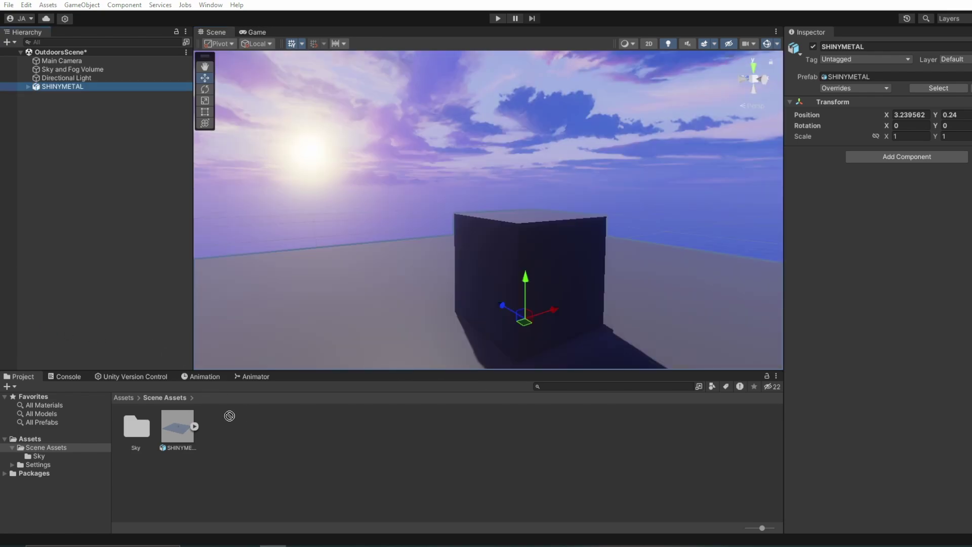
pyautogui.moveTo(182, 426); pyautogui.dragTo(276, 430)
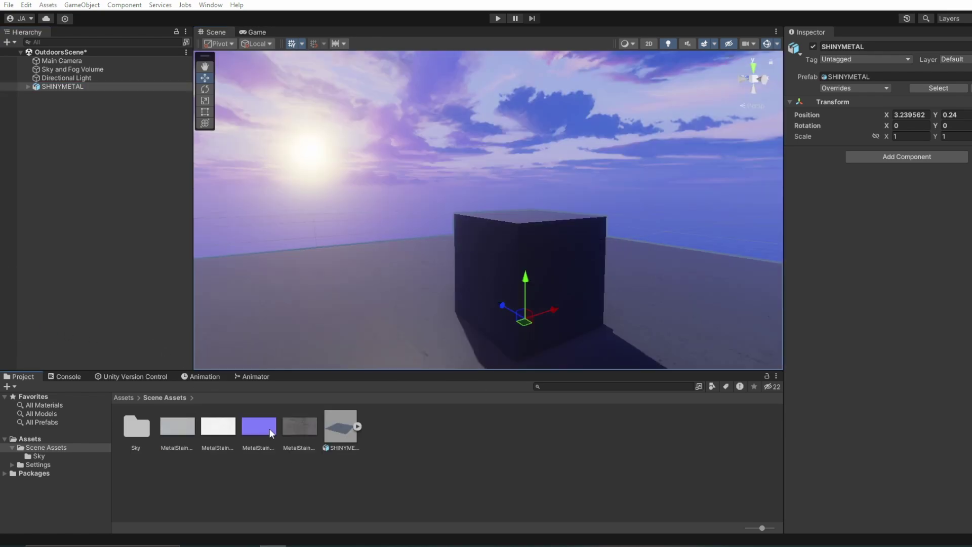
pyautogui.keyDown('alt'); pyautogui.moveTo(298, 423); pyautogui.dragTo(580, 127); pyautogui.keyUp('alt')
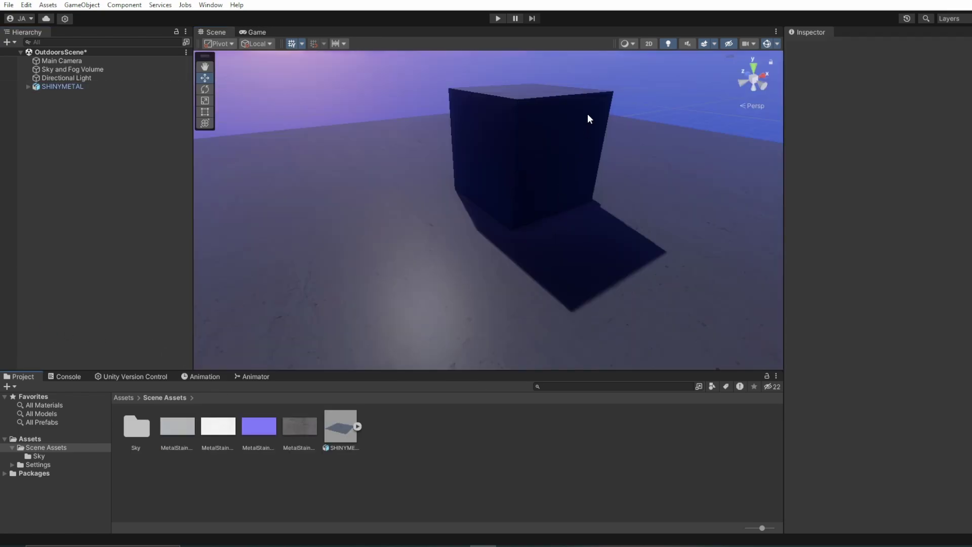
pyautogui.moveTo(579, 126); pyautogui.dragTo(576, 212, button='middle')
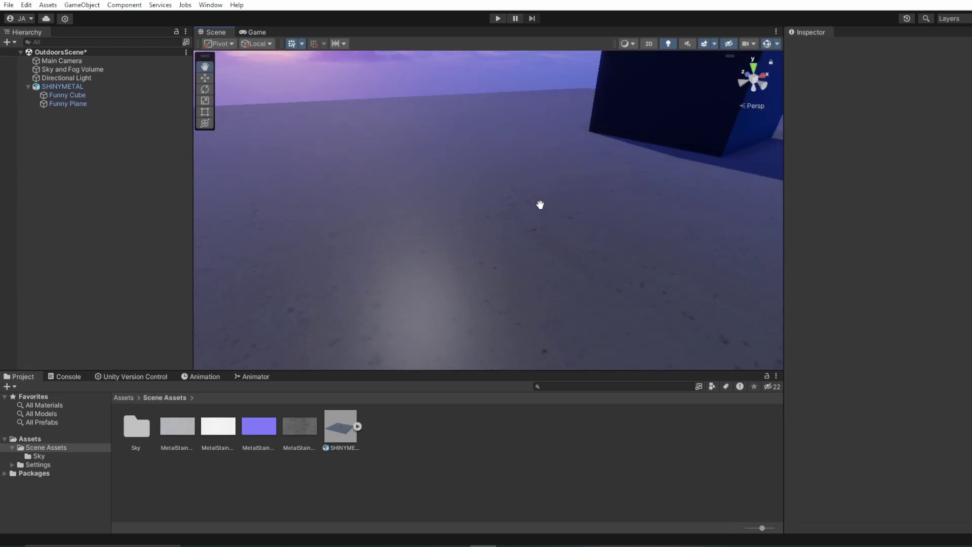
pyautogui.moveTo(508, 230)
pyautogui.mouseDown(button='middle')
pyautogui.moveTo(537, 210)
pyautogui.moveTo(549, 239)
pyautogui.mouseUp(button='middle')
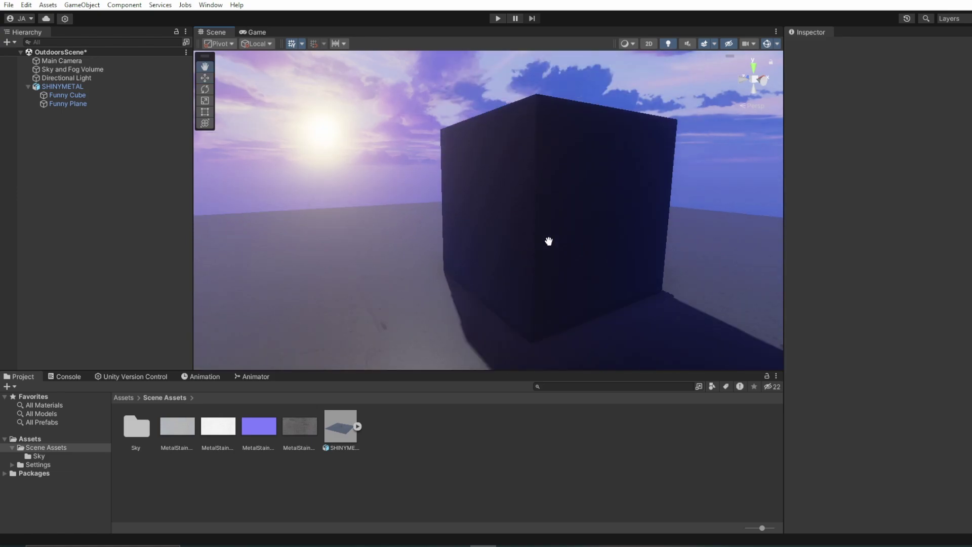
pyautogui.click(548, 239)
pyautogui.press('f')
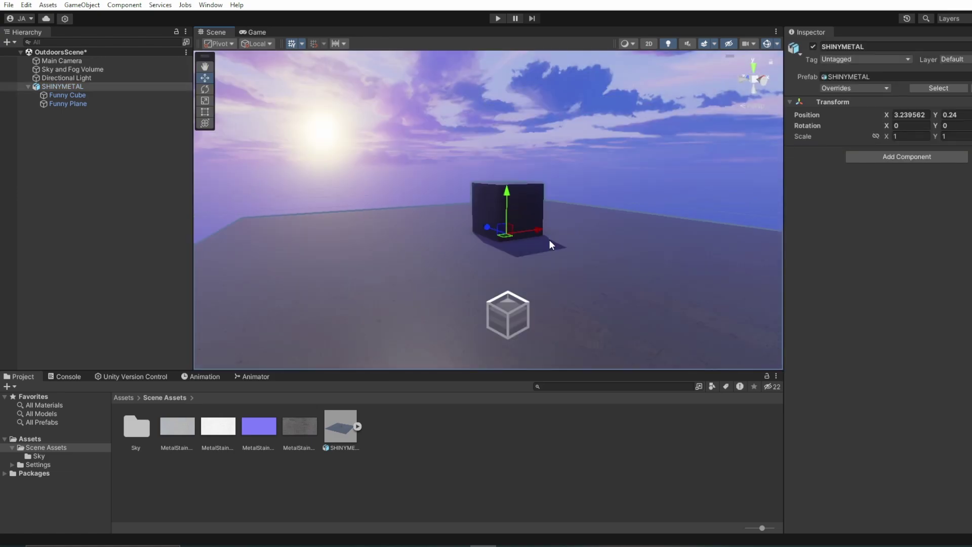
pyautogui.scroll(2, 549, 239)
pyautogui.click(544, 217)
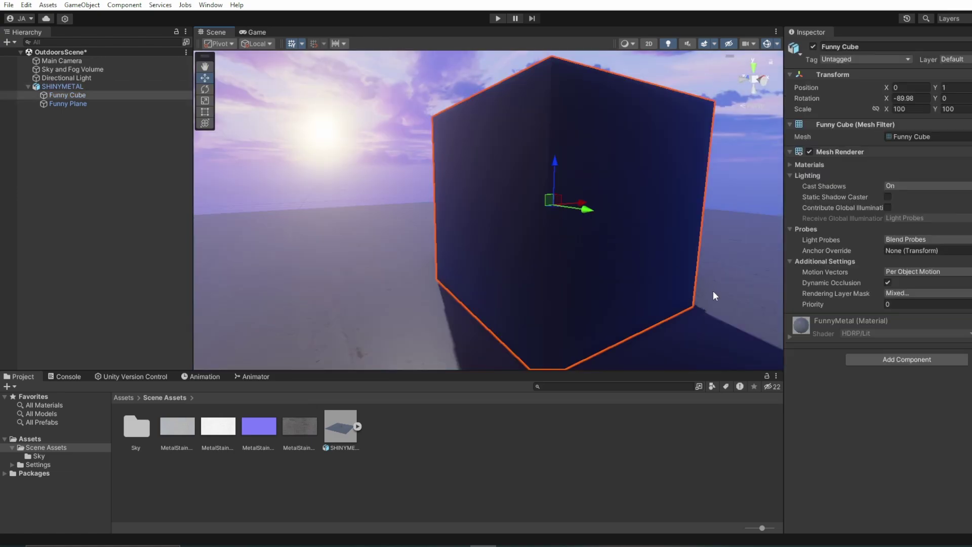
pyautogui.click(794, 336)
pyautogui.scroll(-3, 793, 341)
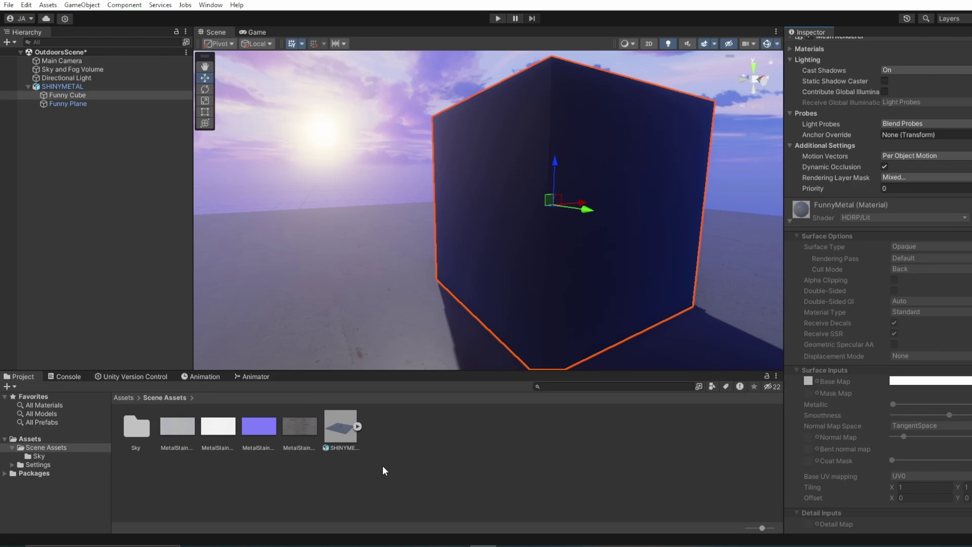
pyautogui.scroll(1, 895, 382)
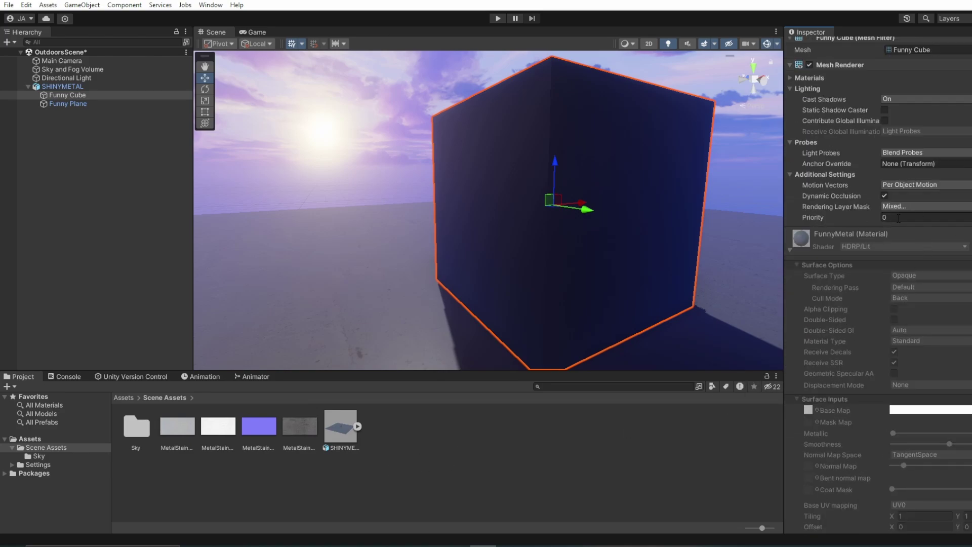
pyautogui.click(815, 248)
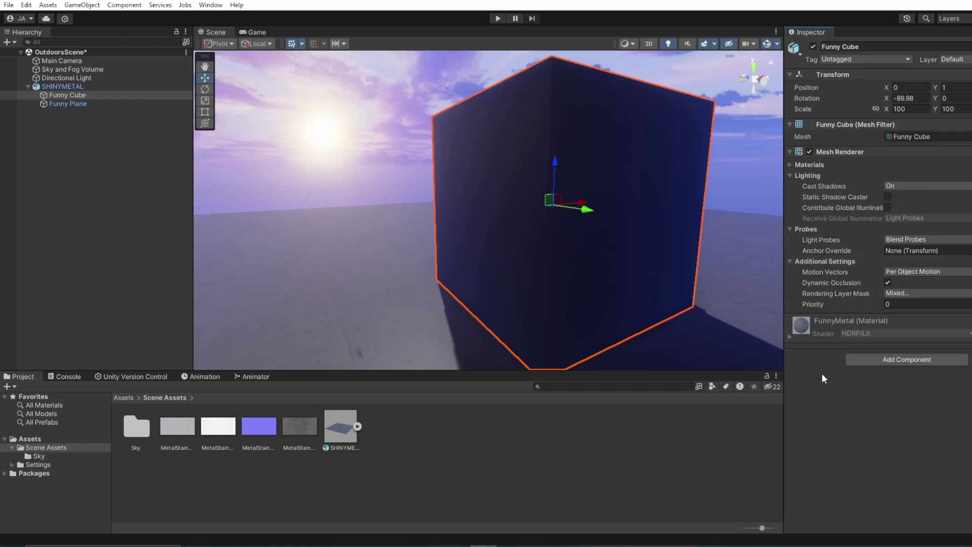
pyautogui.scroll(-5, 667, 310)
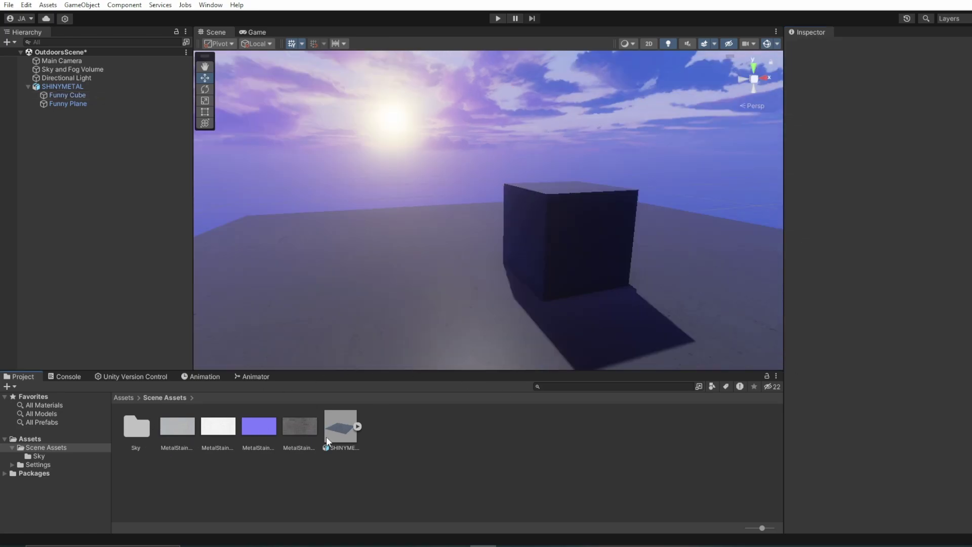
# - Create a new material in Scene Assets and name it KOJLSEHGFDIO
pyautogui.rightClick(440, 438)
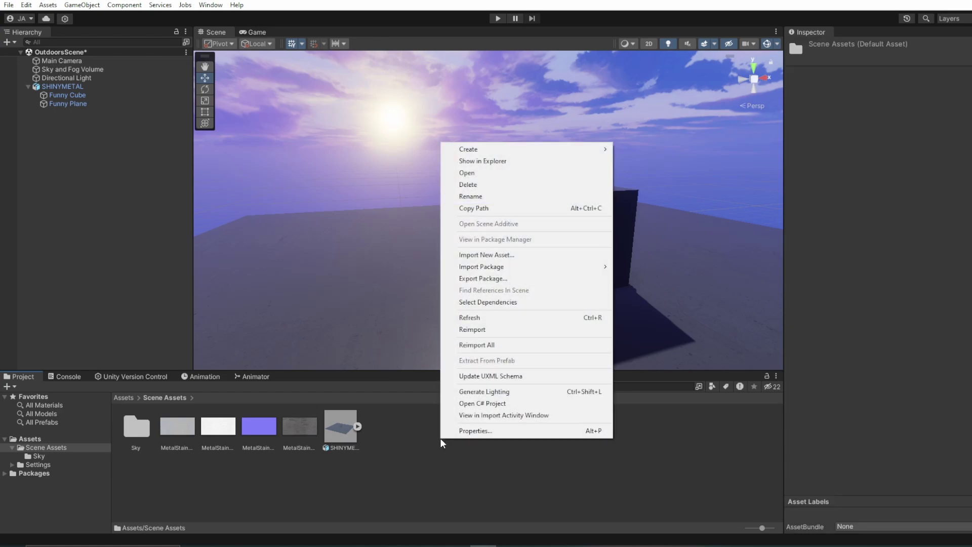
pyautogui.moveTo(494, 150)
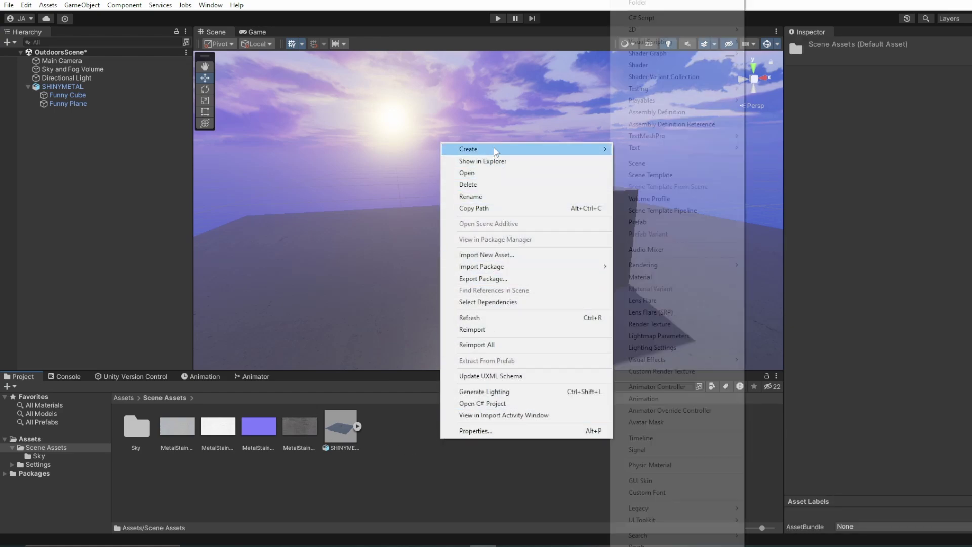
pyautogui.click(640, 276)
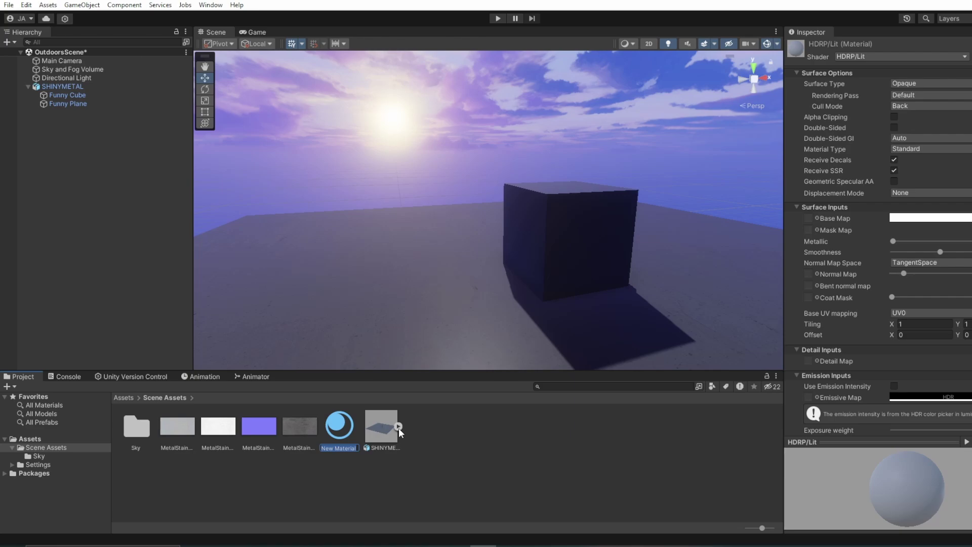
pyautogui.write('KOJLSEHGFDIO')
pyautogui.press('Return')
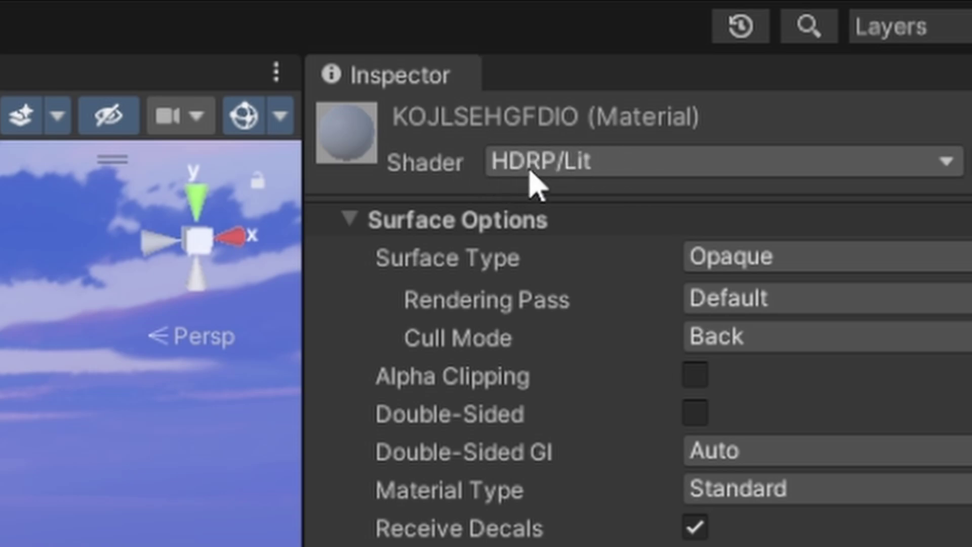
# - Give KOJLSEHGFDIO the Autodesk Interactive shader, exposing color, normal, metallic and roughness slots
pyautogui.click(642, 176)
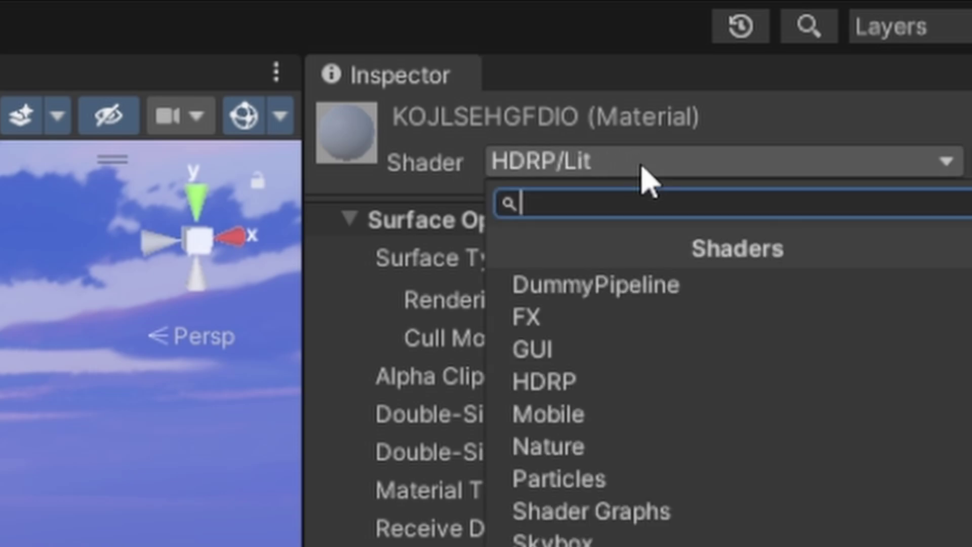
pyautogui.write('auto')
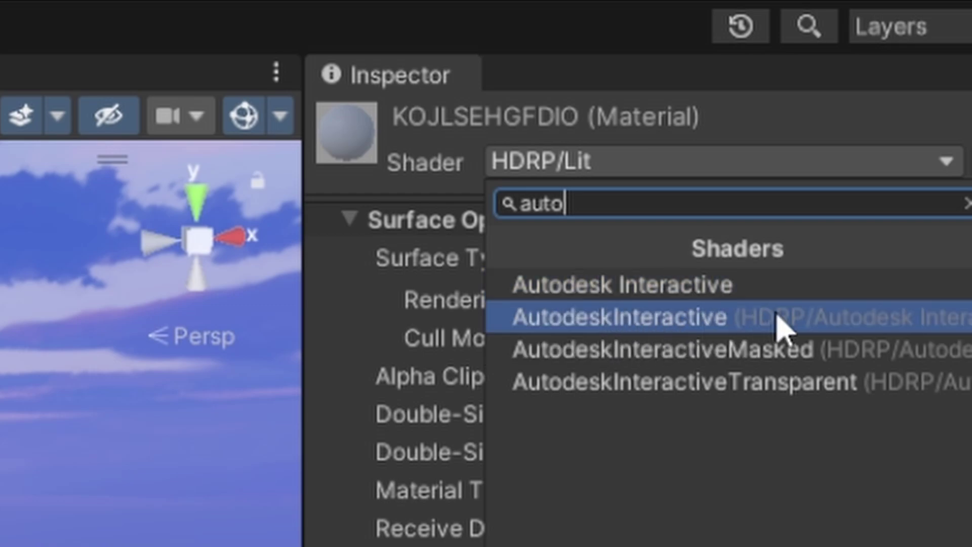
pyautogui.click(697, 288)
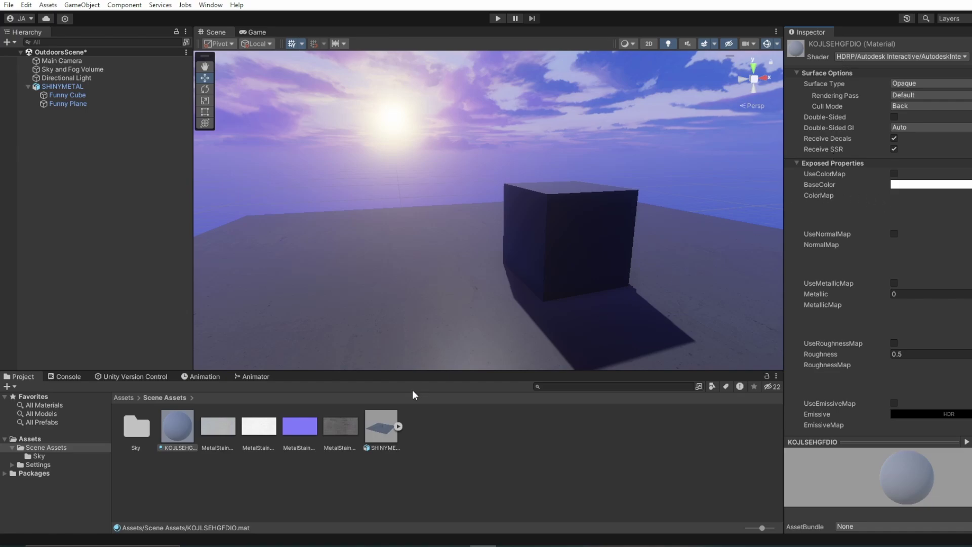
# - Enable a MetalStain color map, apply the KOJLSEHGFDIO material to cube and plane, and add the purple normal map
pyautogui.moveTo(222, 430); pyautogui.dragTo(857, 335)
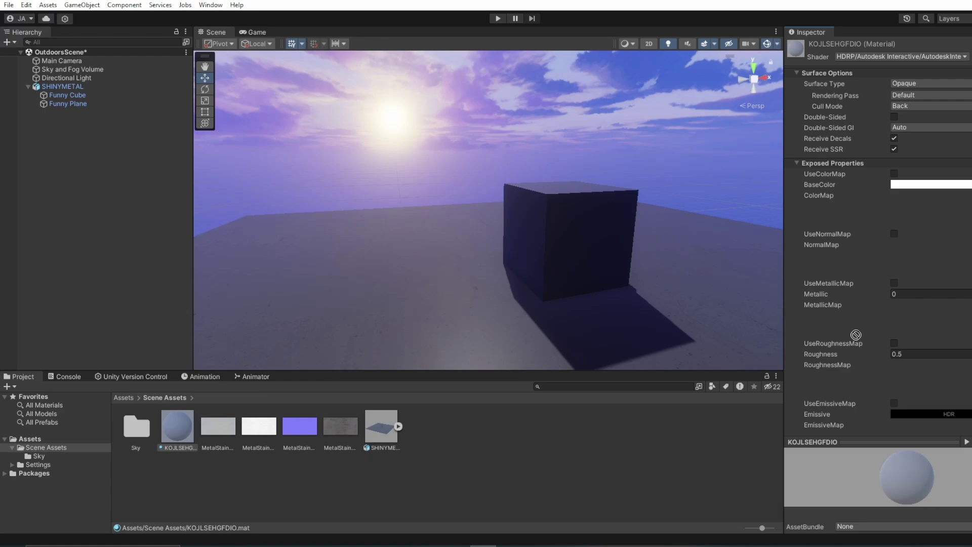
pyautogui.click(894, 174)
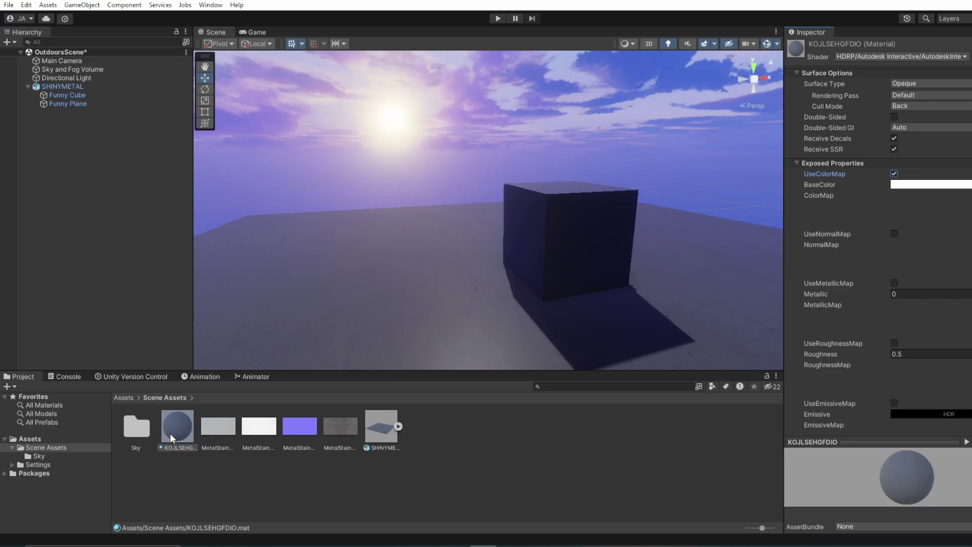
pyautogui.moveTo(170, 434); pyautogui.dragTo(548, 232)
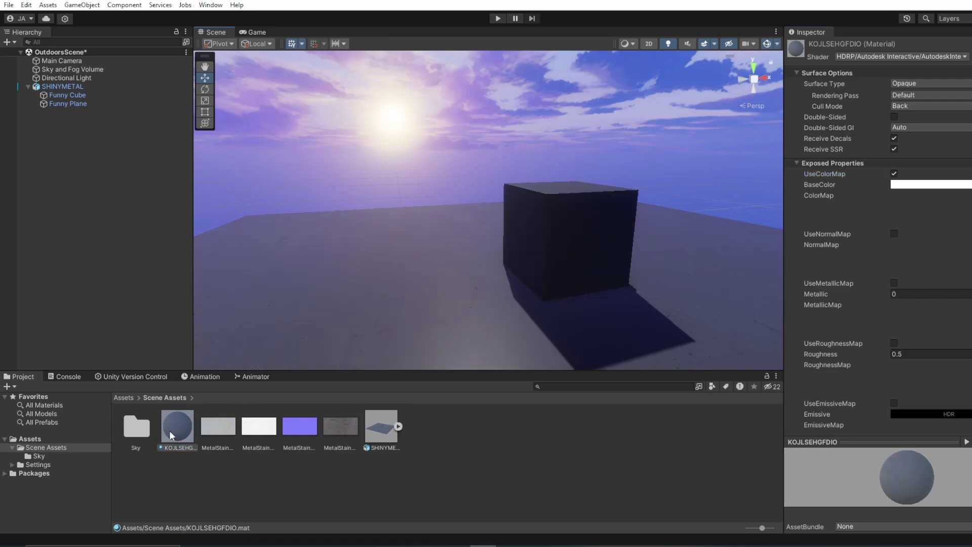
pyautogui.moveTo(171, 430); pyautogui.dragTo(452, 295)
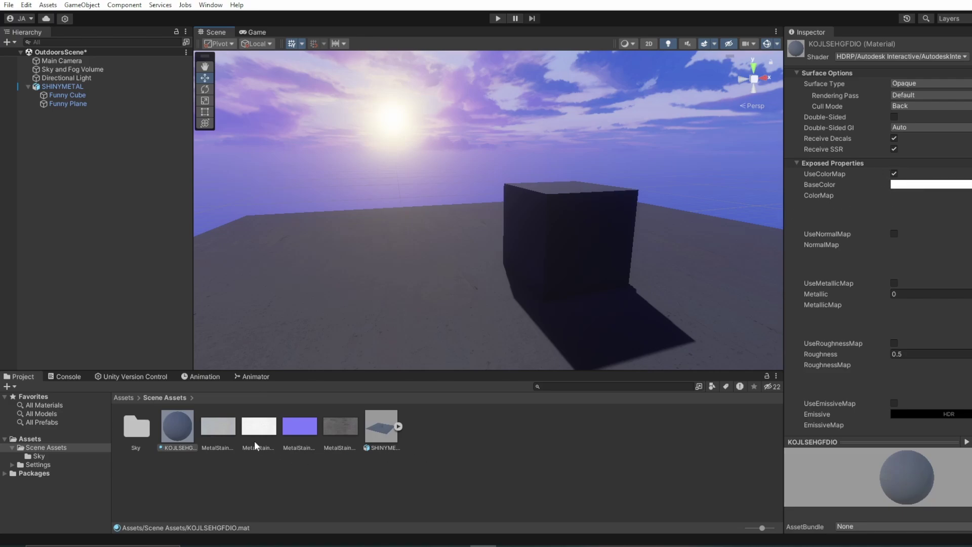
pyautogui.moveTo(288, 431); pyautogui.dragTo(944, 252)
# - Turn on the normal map, add and enable white metallic and fourth roughness maps, then inspect the cube
pyautogui.click(894, 233)
pyautogui.moveTo(261, 432); pyautogui.dragTo(931, 329)
pyautogui.click(895, 282)
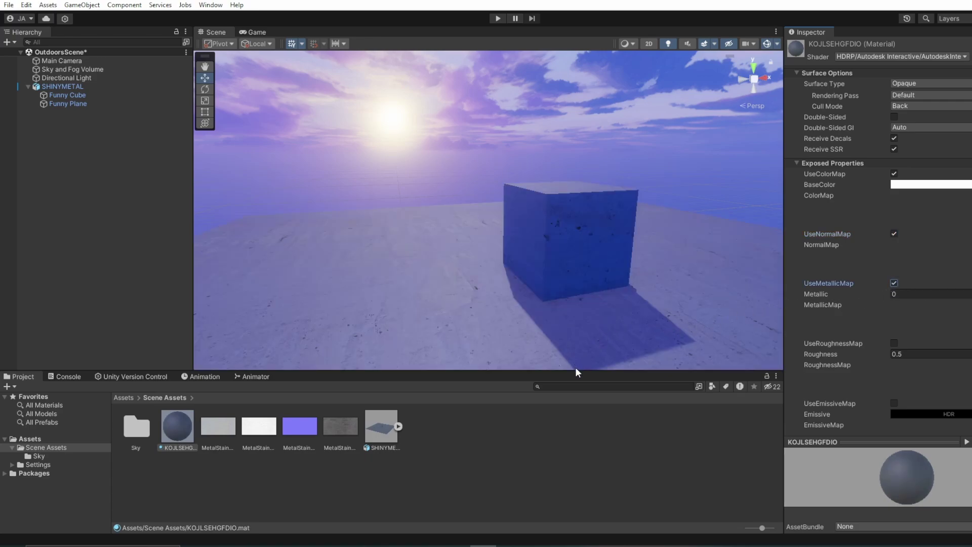
pyautogui.moveTo(337, 424); pyautogui.dragTo(968, 383)
pyautogui.click(895, 344)
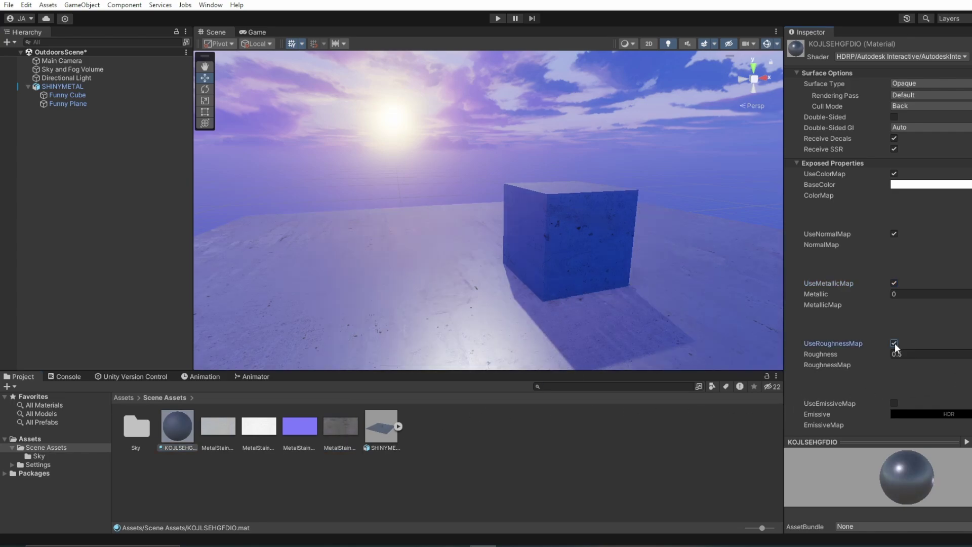
pyautogui.moveTo(632, 313); pyautogui.dragTo(637, 248, button='right')
pyautogui.moveTo(632, 284); pyautogui.dragTo(619, 292, button='right')
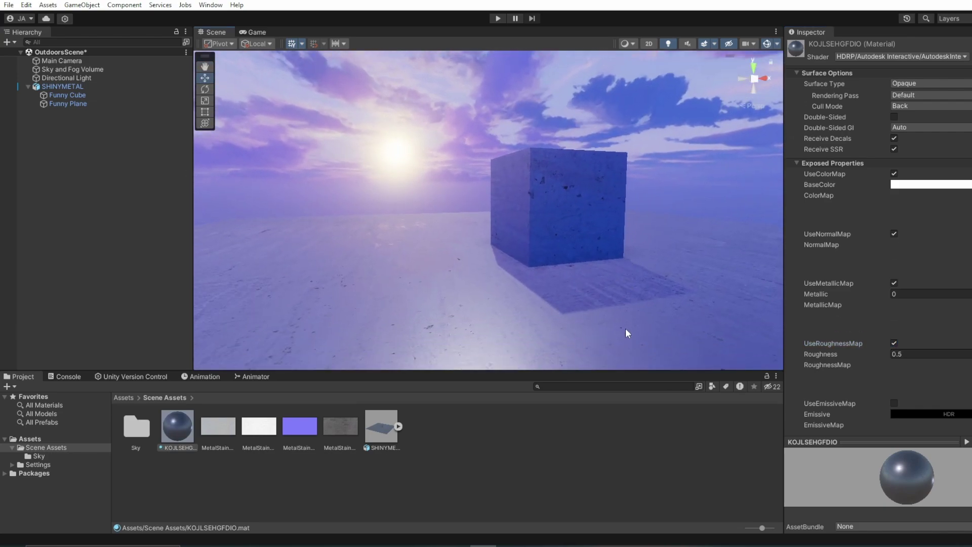
pyautogui.scroll(3, 620, 300)
pyautogui.scroll(3, 620, 300)
pyautogui.scroll(2, 620, 299)
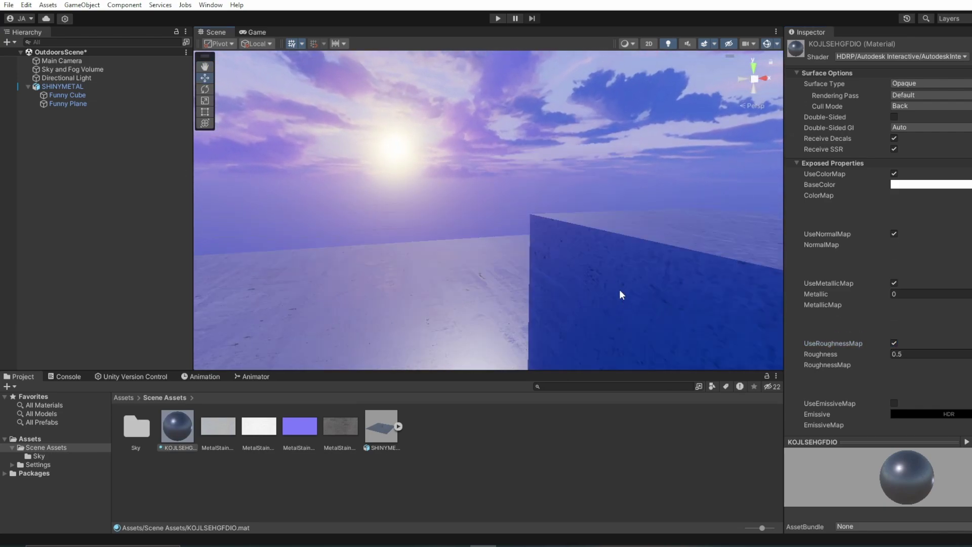
pyautogui.moveTo(649, 220); pyautogui.dragTo(454, 226, button='right')
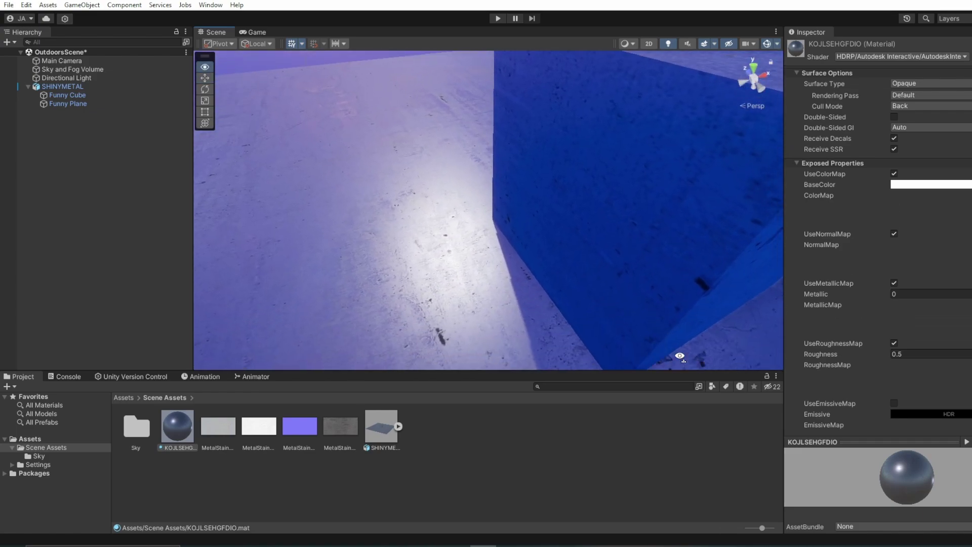
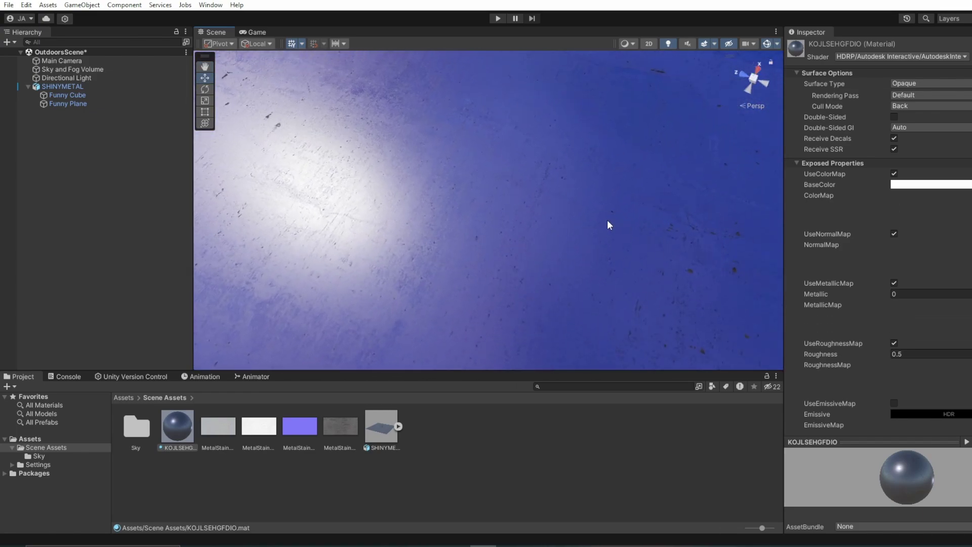
# - Pan and orbit the Scene view to frame the blue metal cube against the sunlit sky
pyautogui.moveTo(597, 265)
pyautogui.mouseDown(button='middle')
pyautogui.moveTo(571, 260)
pyautogui.moveTo(576, 273)
pyautogui.mouseUp(button='middle')
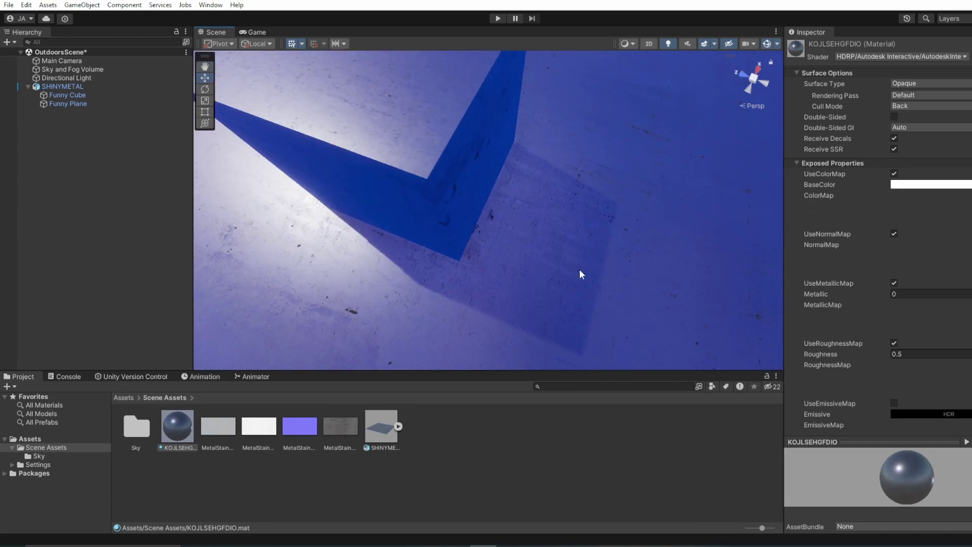
pyautogui.moveTo(581, 270)
pyautogui.mouseDown(button='right')
pyautogui.moveTo(613, 217)
pyautogui.moveTo(631, 227)
pyautogui.mouseUp(button='right')
pyautogui.moveTo(624, 229); pyautogui.dragTo(624, 232, button='middle')
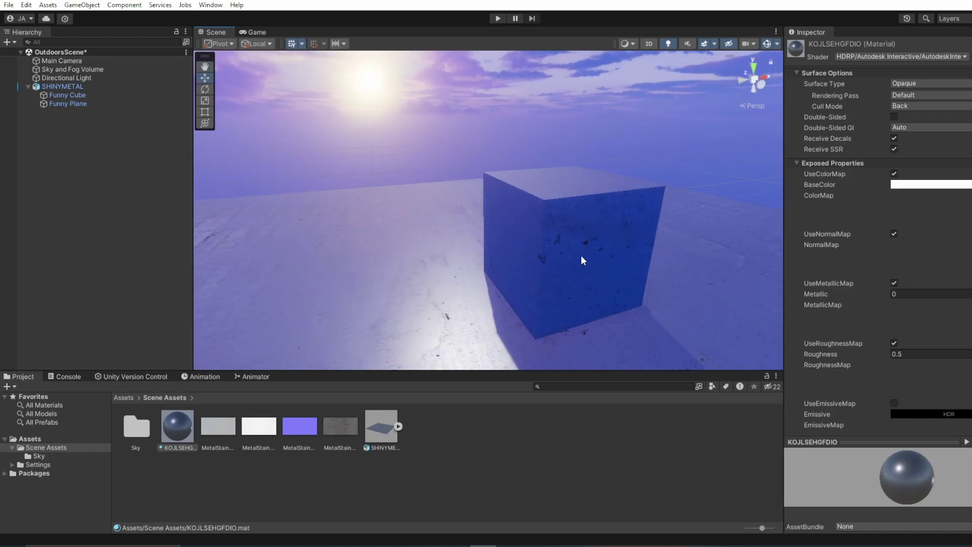
pyautogui.moveTo(637, 266); pyautogui.dragTo(618, 267, button='right')
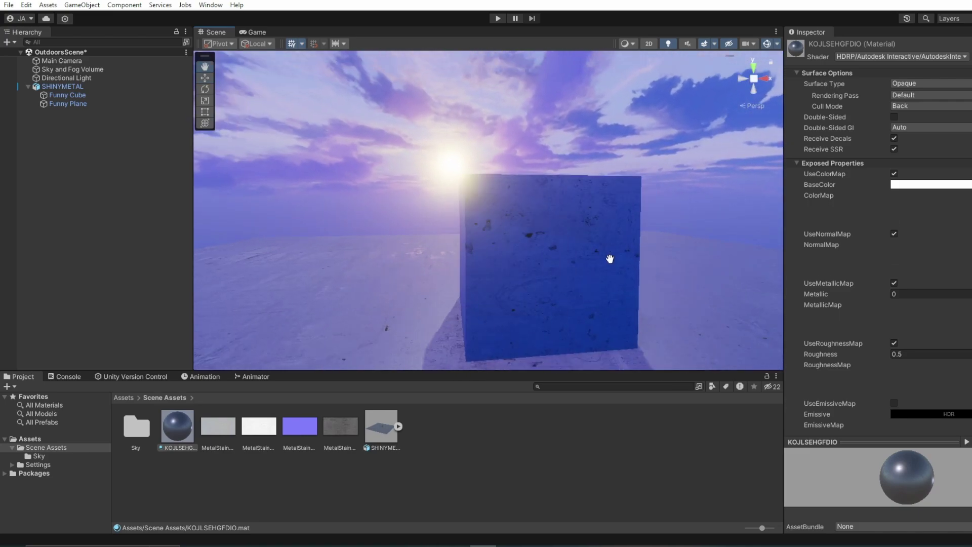